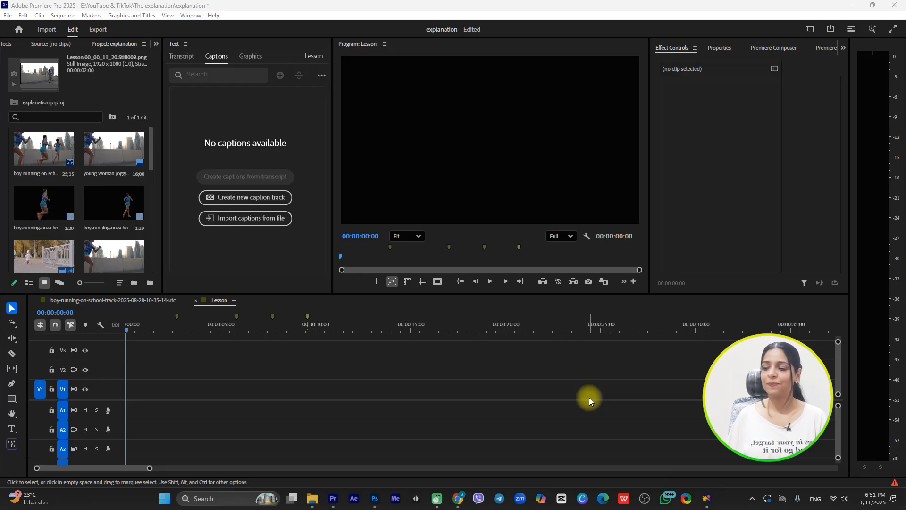
- Place the young-woman-jogging clip at the start of video track V1, keeping the existing sequence settings
left_click(114, 154)
left_click_drag(144, 265, 128, 387)
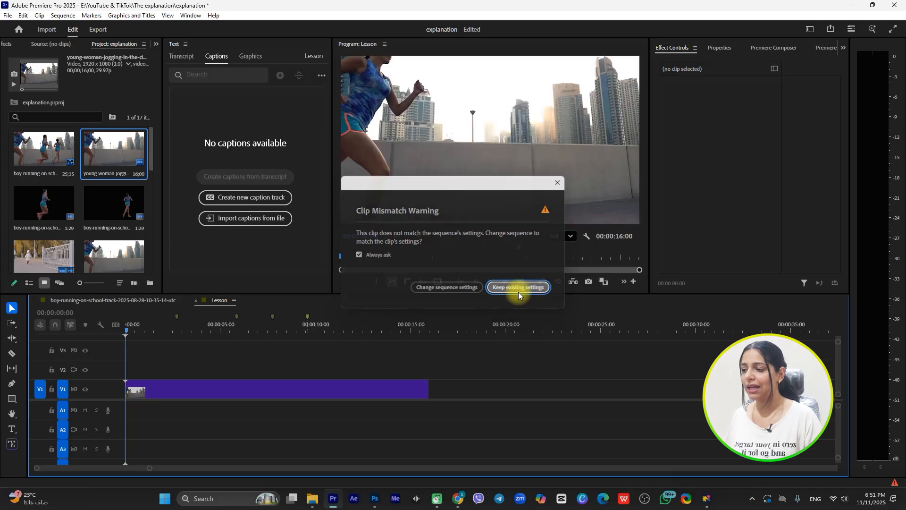
left_click(518, 292)
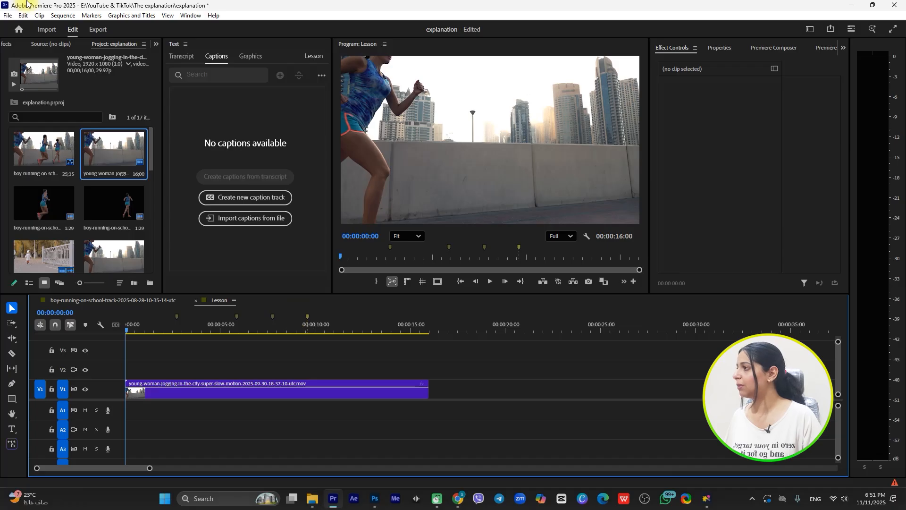
- Clear all old sequence markers and add new markers at 00:00:04:14, 00:00:08:00 and 00:00:11:14
left_click(88, 15)
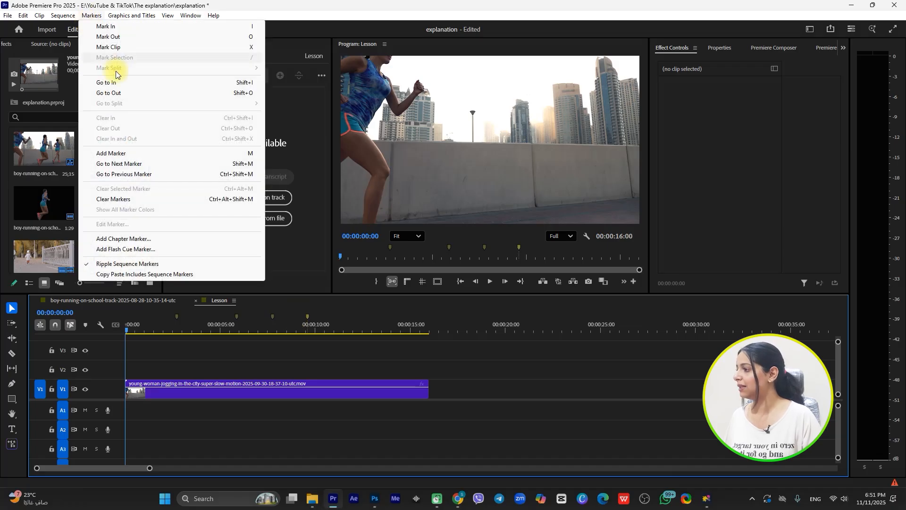
left_click(111, 198)
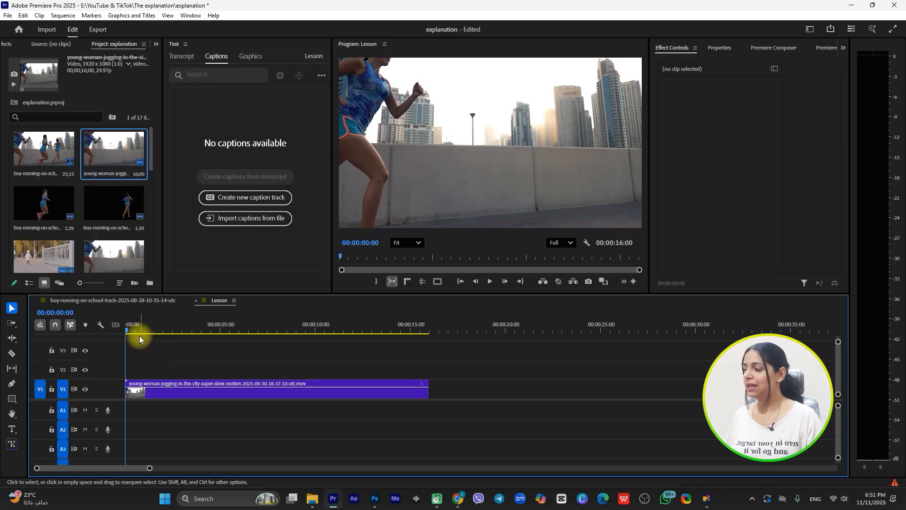
left_click_drag(129, 330, 212, 329)
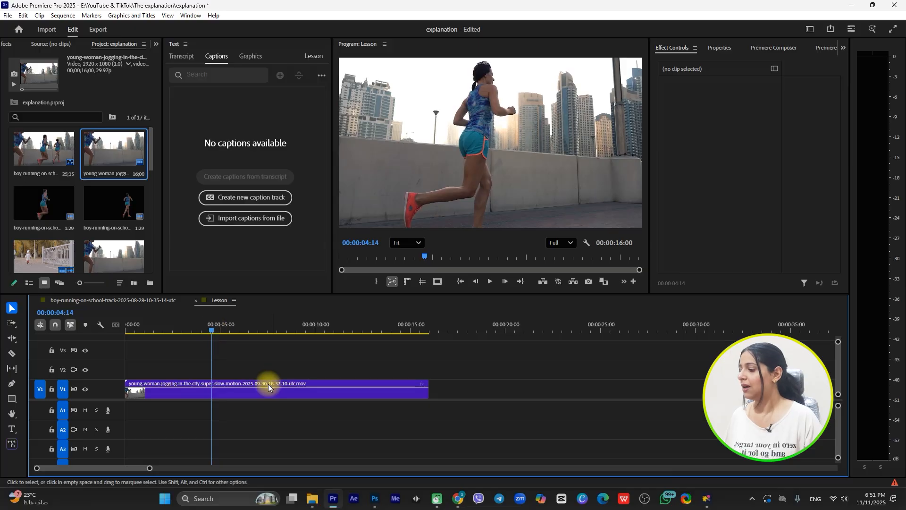
key("m")
mouse_move(213, 331)
left_mouse_down()
mouse_move(270, 331)
mouse_move(249, 340)
mouse_move(267, 327)
mouse_move(345, 334)
left_mouse_up()
key("m")
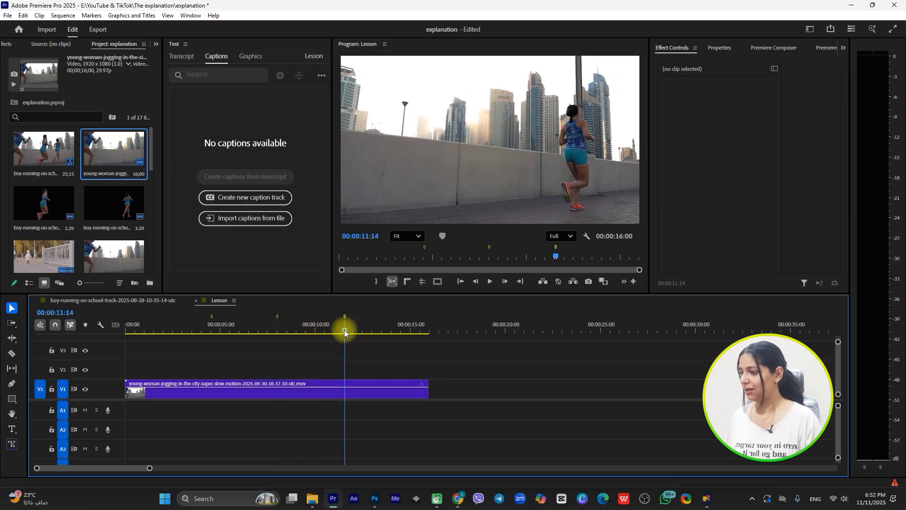
- Export the frame at 00:00:04:14 as an 8-bit PNG imported into the project, and place it on V2 from the start to that marker
left_click(211, 321)
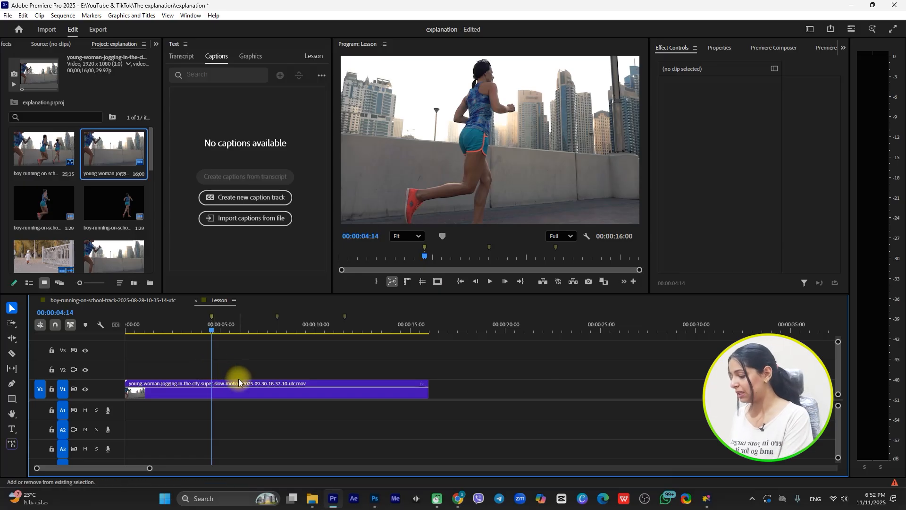
key("ctrl+shift+e")
left_click(495, 292)
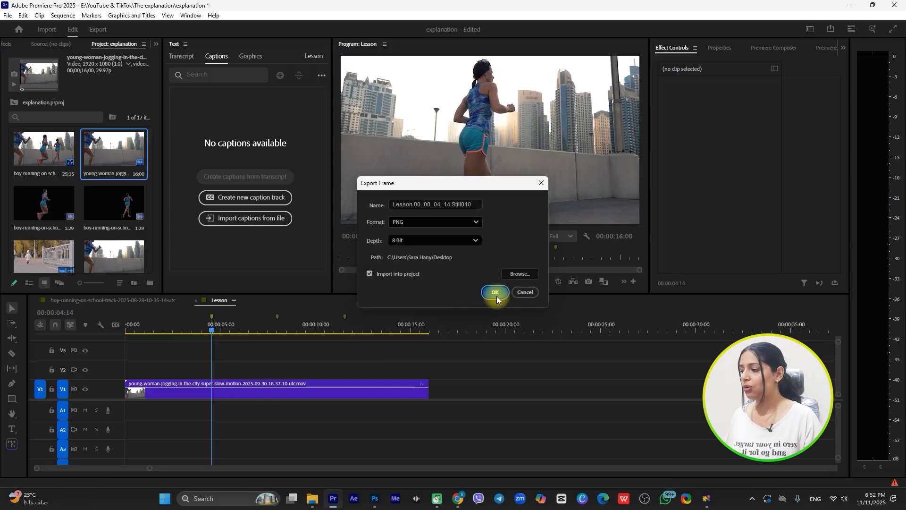
left_click_drag(129, 267, 158, 372)
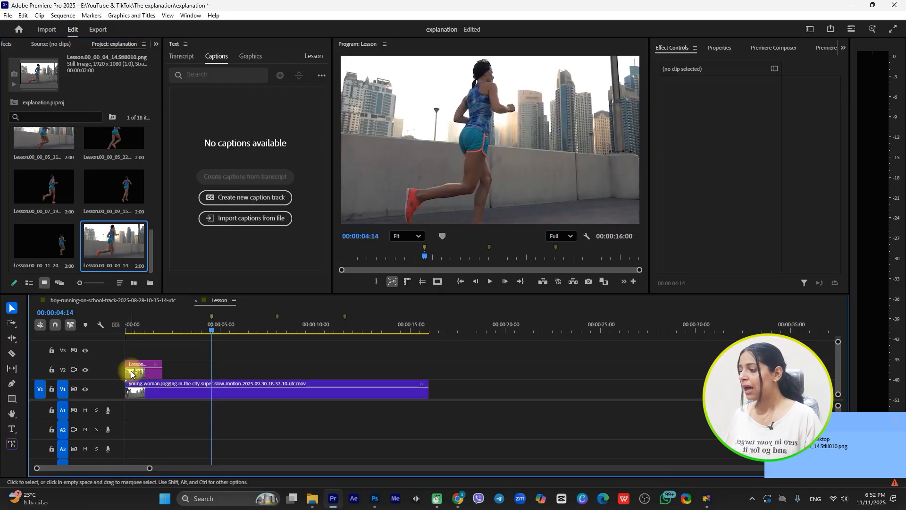
left_click_drag(162, 371, 212, 370)
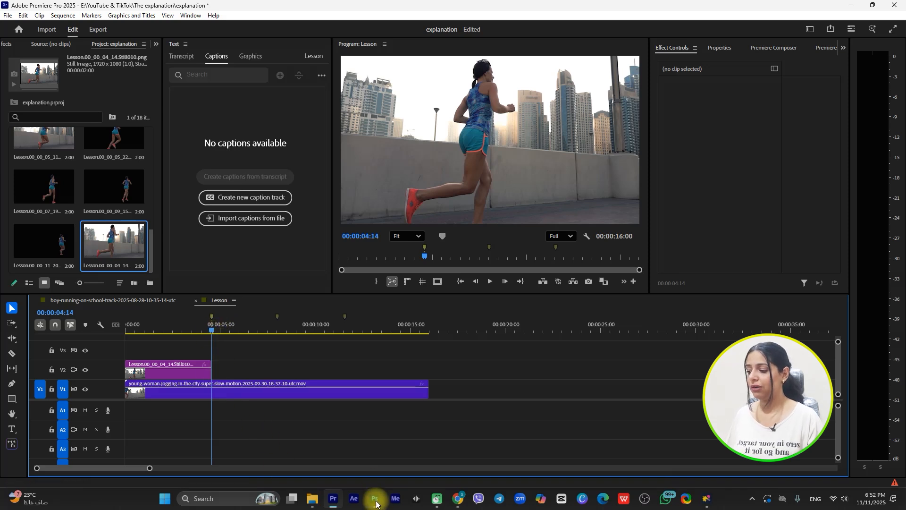
- Open the V2 still in Adobe Photoshop and remove the background around the runner
left_click(163, 370)
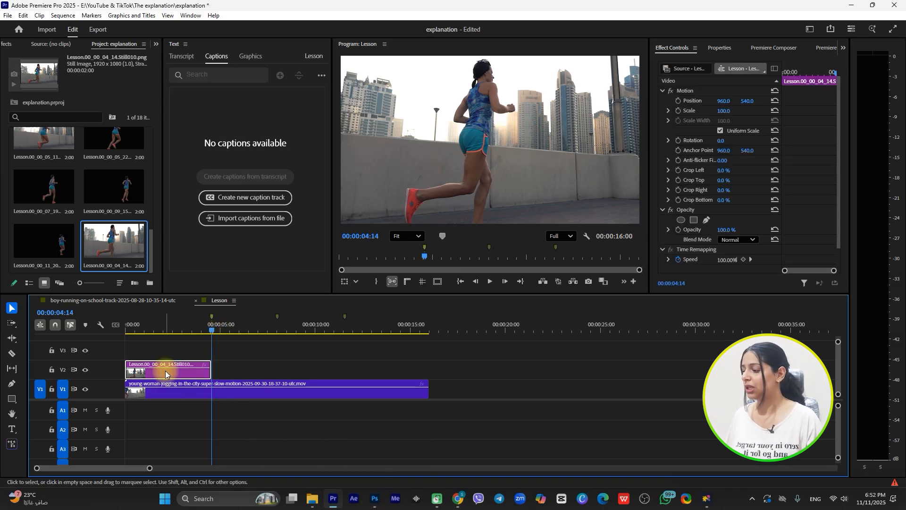
right_click(165, 375)
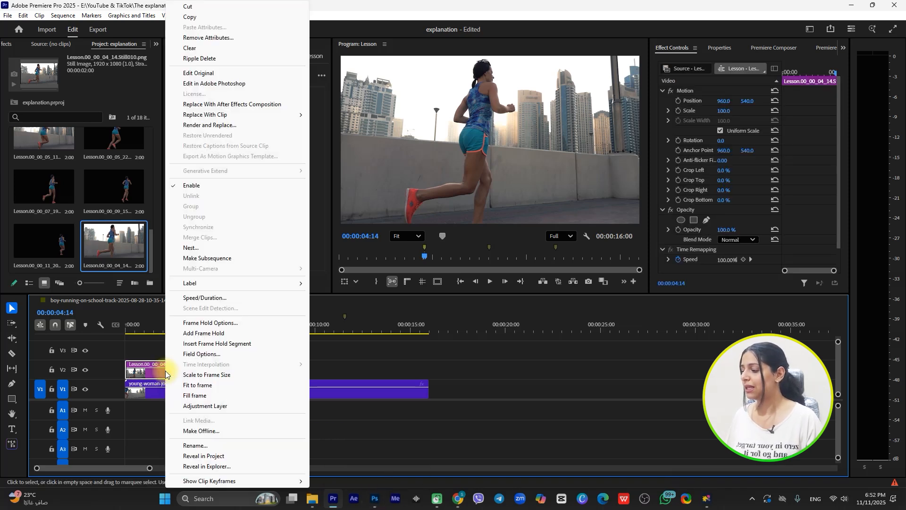
left_click(217, 85)
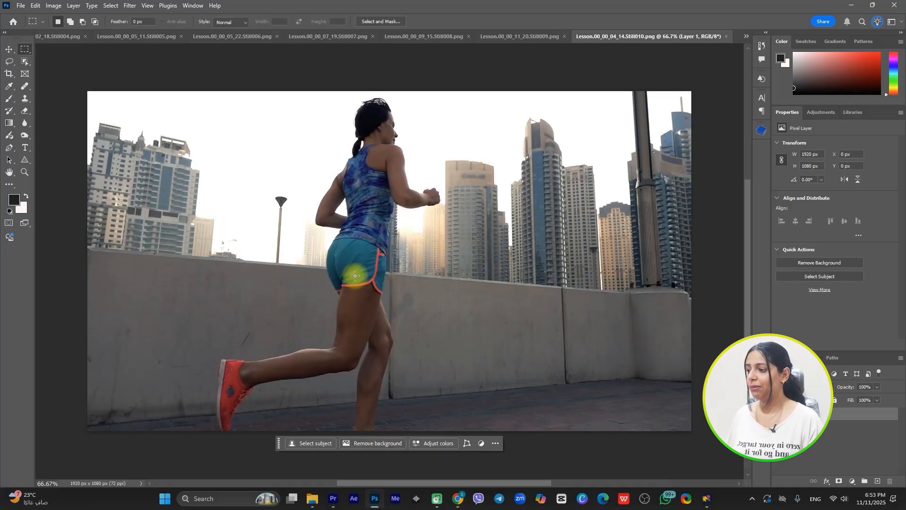
left_click(366, 446)
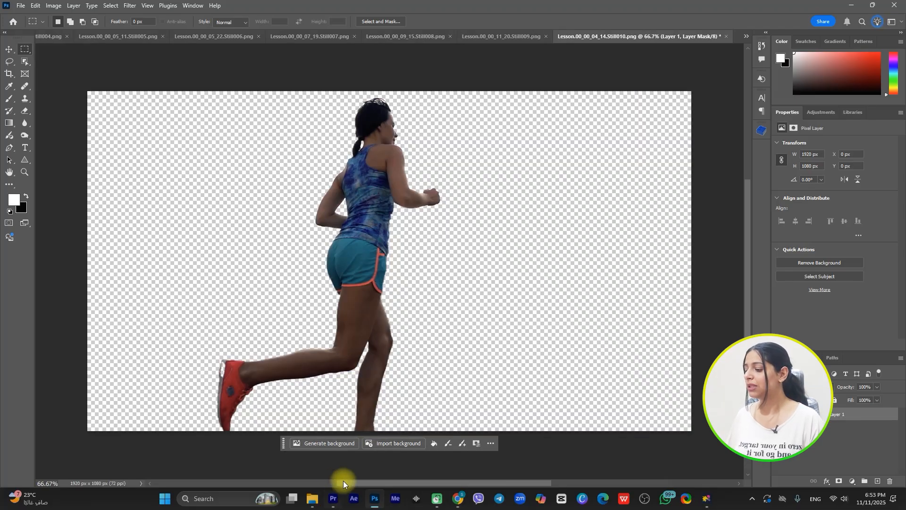
- Switch to Premiere Pro and hide track V1 to check the V2 still at about 00:00:02:03
left_click(335, 497)
left_click(207, 330)
left_click_drag(206, 330, 165, 333)
left_click(85, 389)
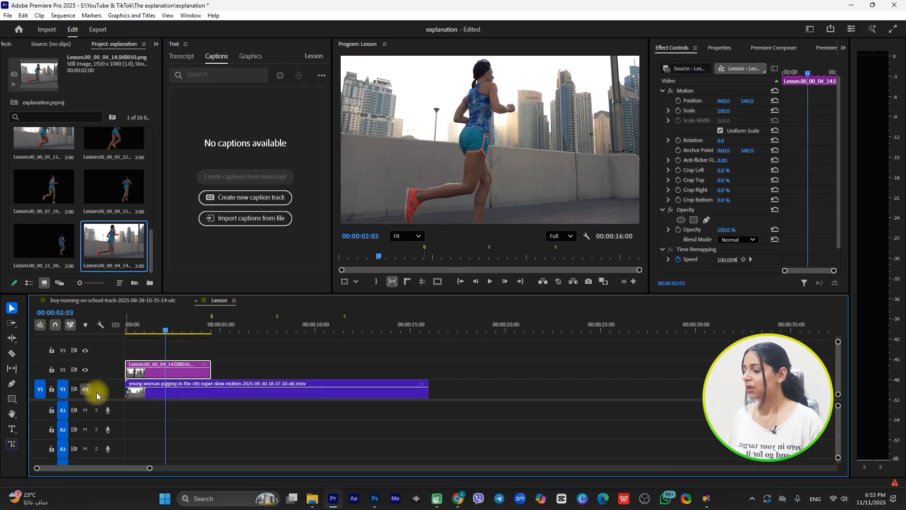
left_click(207, 396)
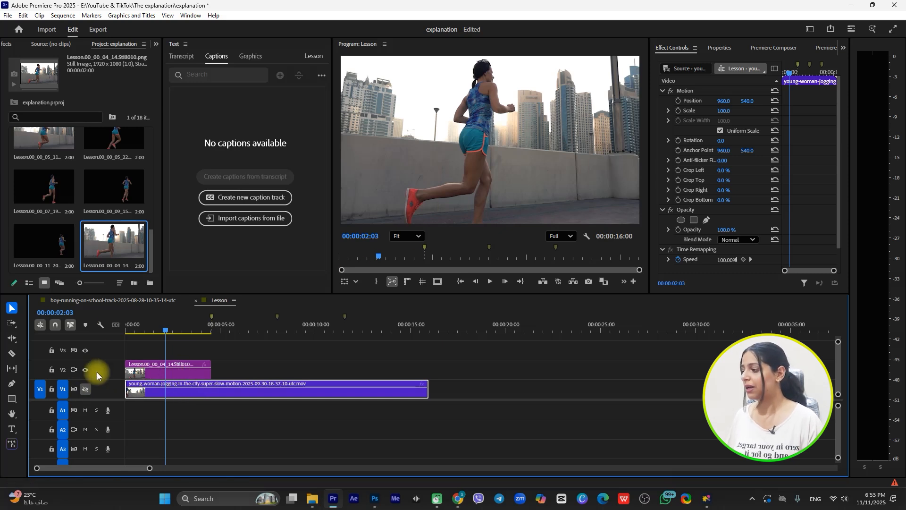
- Save the runner cutout in Photoshop and turn the V1 track's visibility back on in Premiere Pro
left_click(376, 498)
key("ctrl+s")
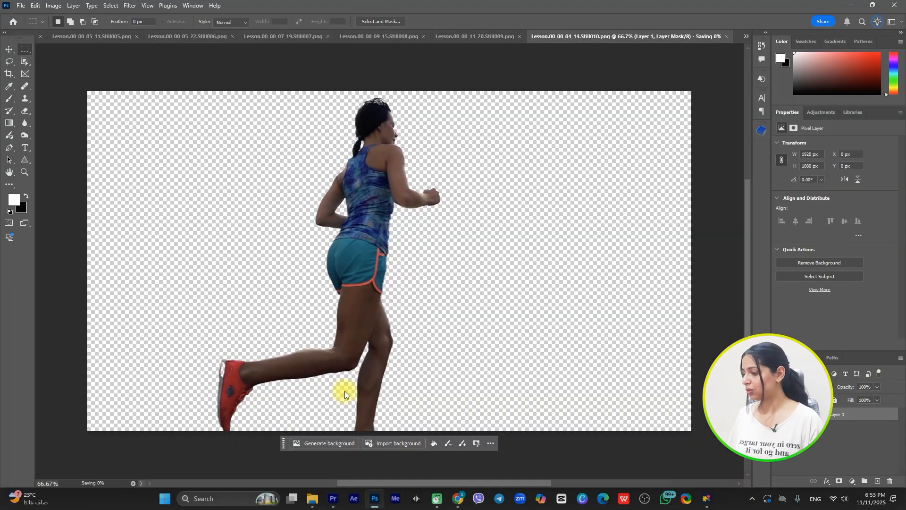
left_click(336, 500)
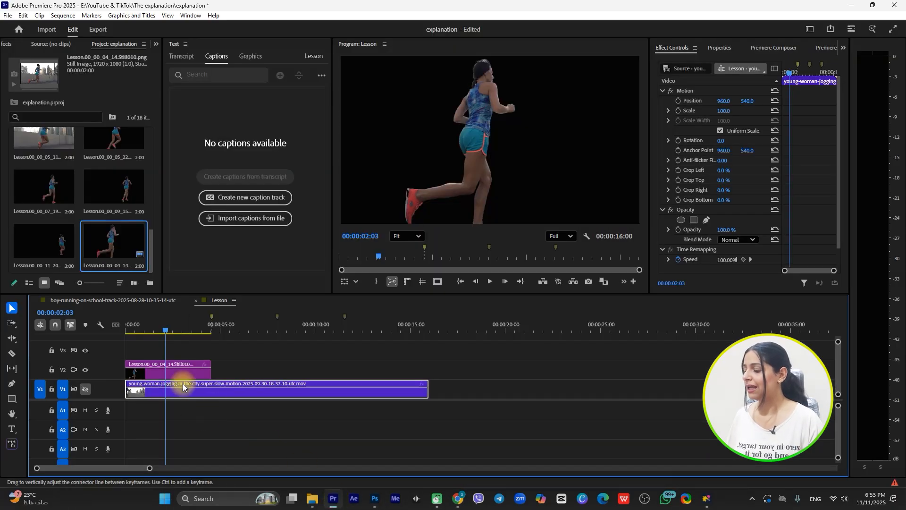
left_click(85, 389)
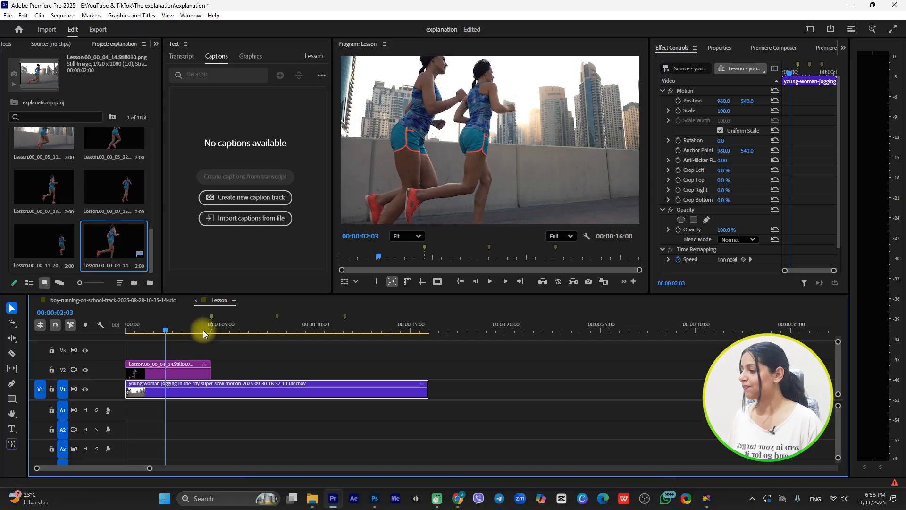
- Play the sequence from the start past the first marker to preview the frozen runner over the jogging clip
left_click(147, 333)
left_click_drag(146, 333, 98, 340)
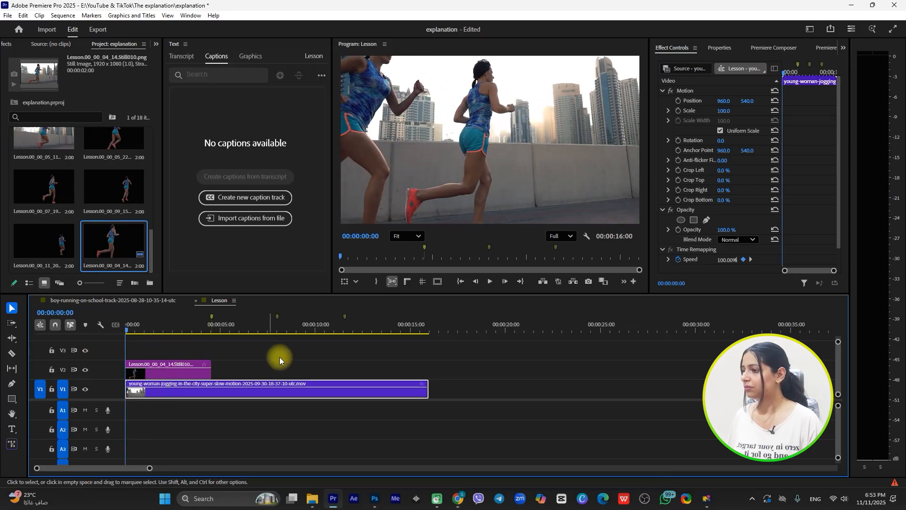
key("space")
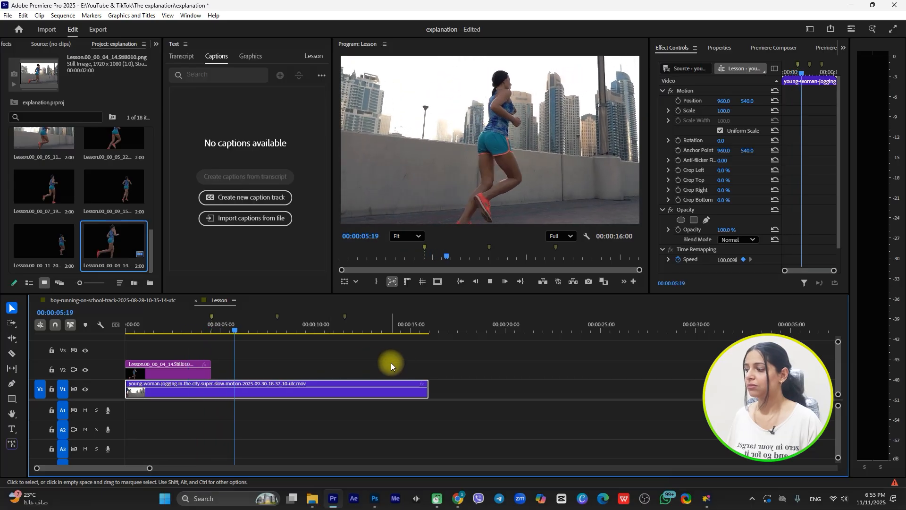
key("space")
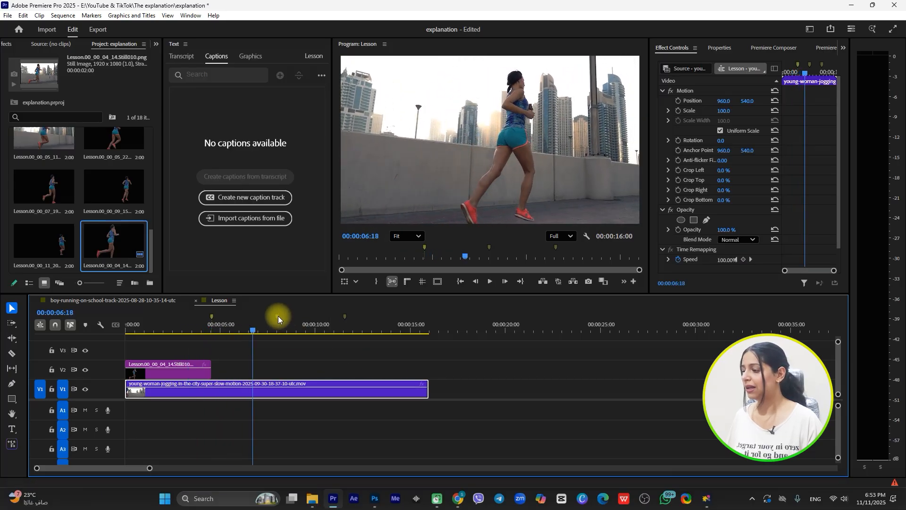
- Export the frame at 00:00:08:00 as an 8-bit PNG imported into the project, and place it on V3 from the start to that marker
left_click(278, 319)
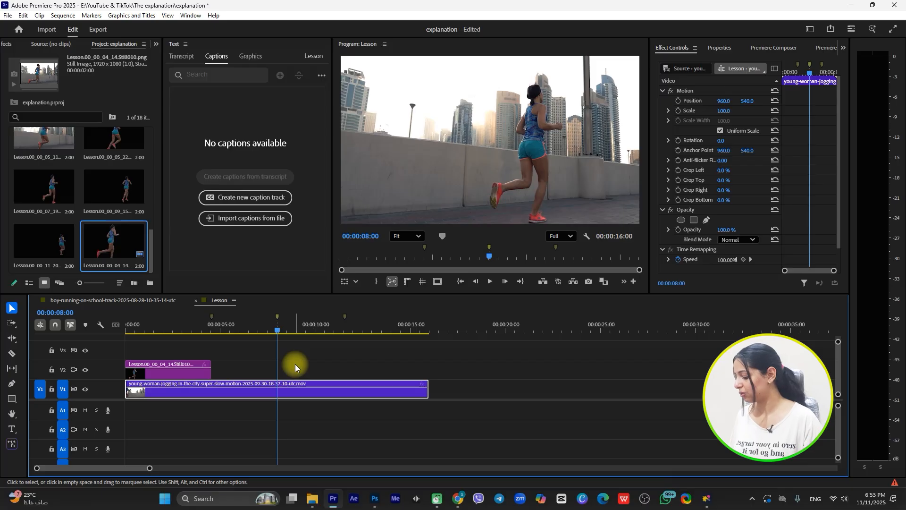
key("ctrl+shift+e")
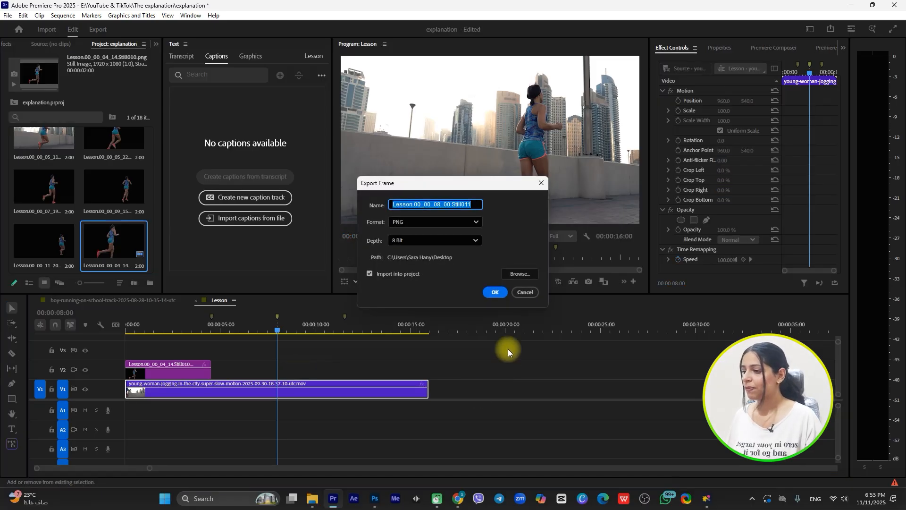
left_click(499, 294)
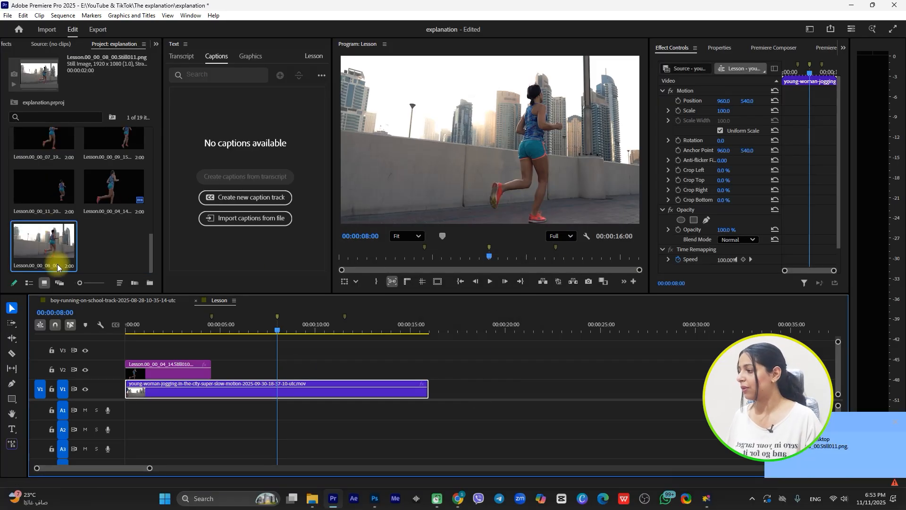
left_click_drag(102, 274, 279, 350)
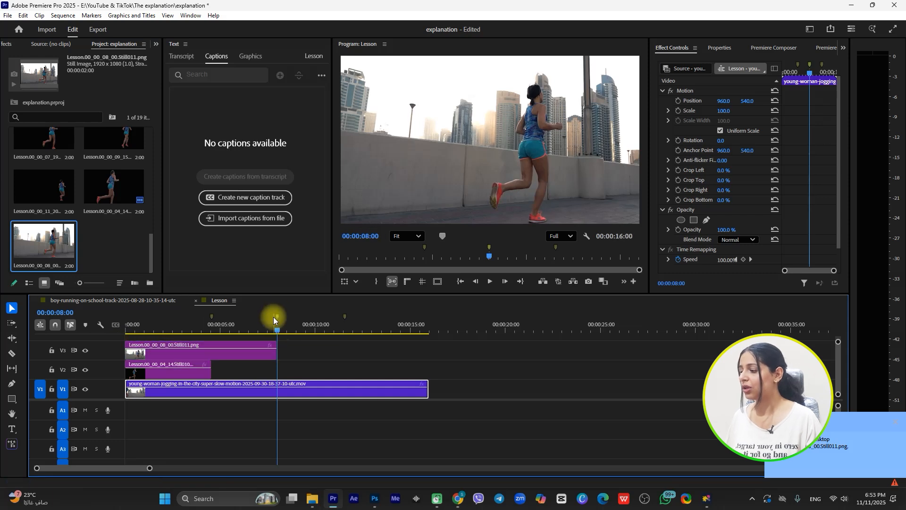
- Open the V3 still in Adobe Photoshop, remove the background around the runner and save the image
left_click(268, 352)
right_click(268, 352)
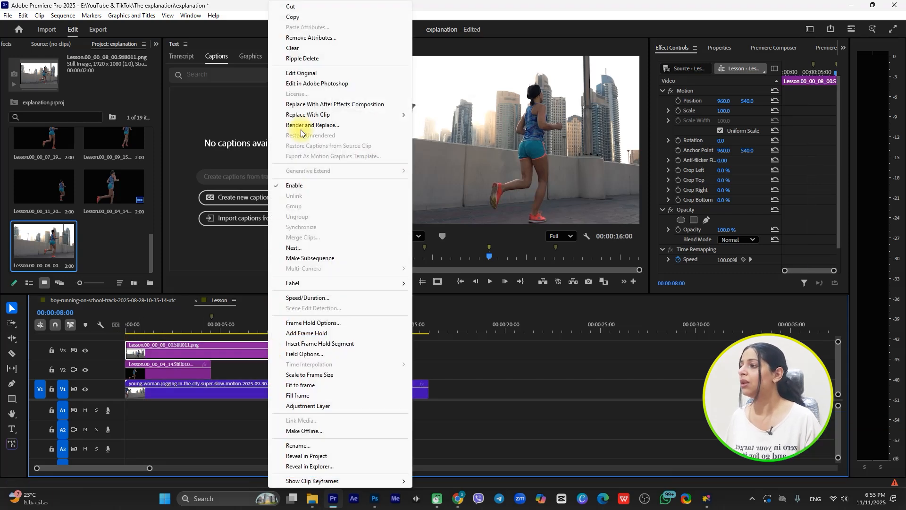
left_click(312, 85)
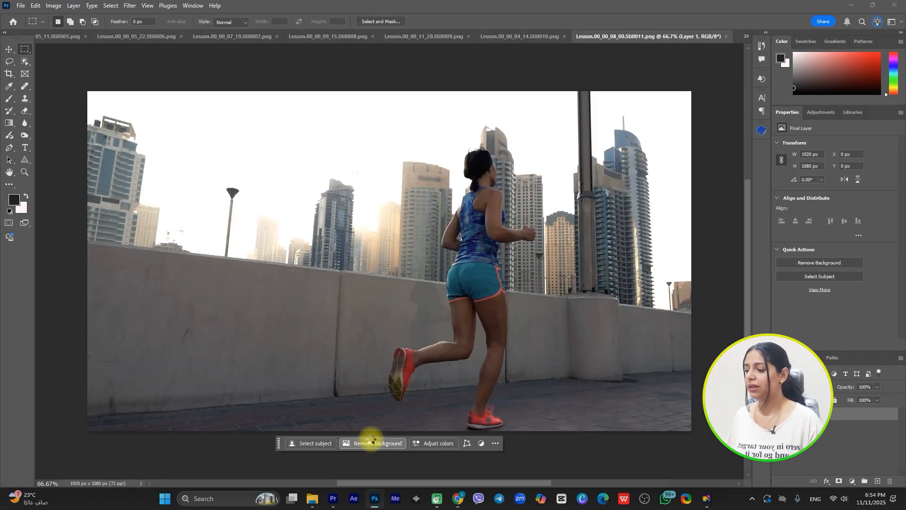
left_click(368, 439)
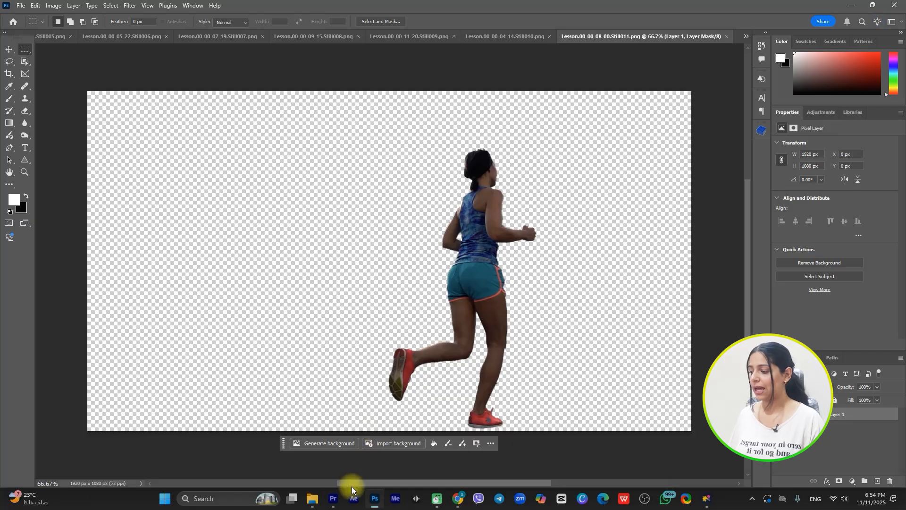
- Switch to Premiere Pro and play the sequence from near the start past the second marker to preview both cutouts
left_click(333, 497)
left_click_drag(277, 332, 142, 325)
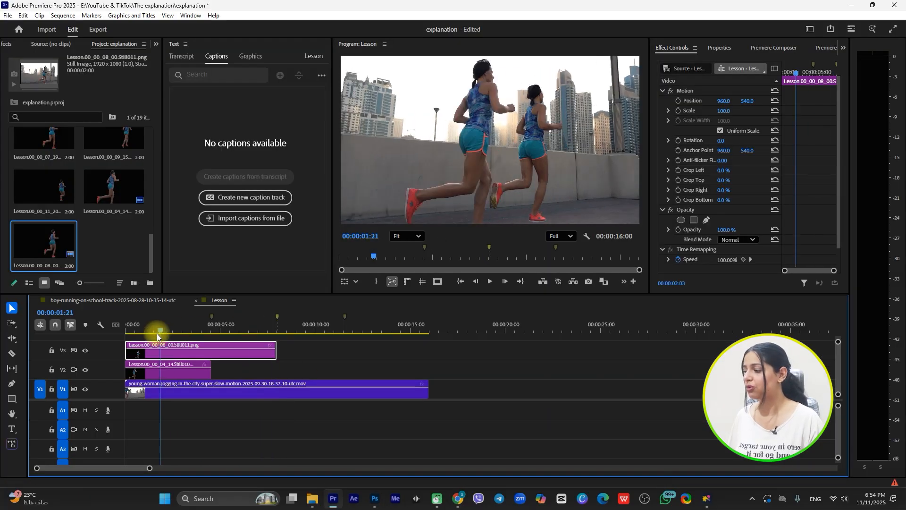
key("space")
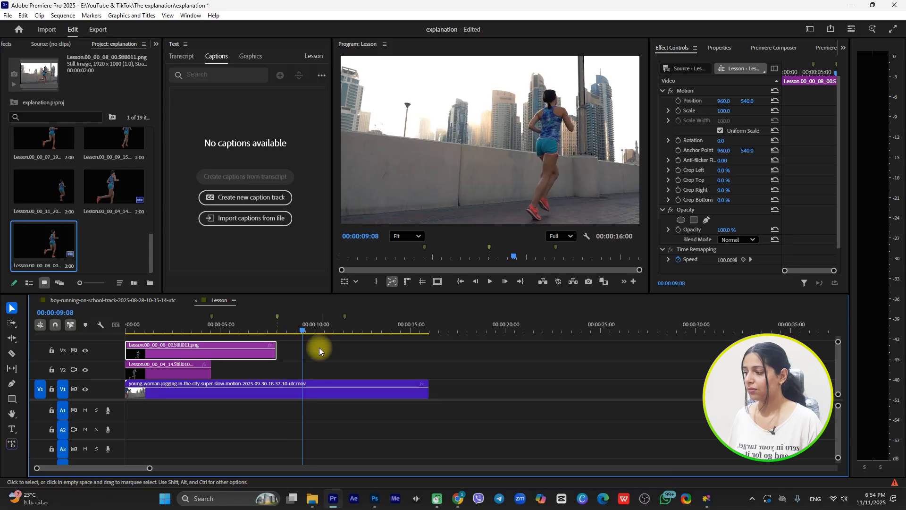
- Export the frame at the third marker, 00:00:11:14, as an 8-bit PNG imported into the project, and place it on V4 from the start to that marker
left_click(278, 323)
scroll(290, 326, "up", 2)
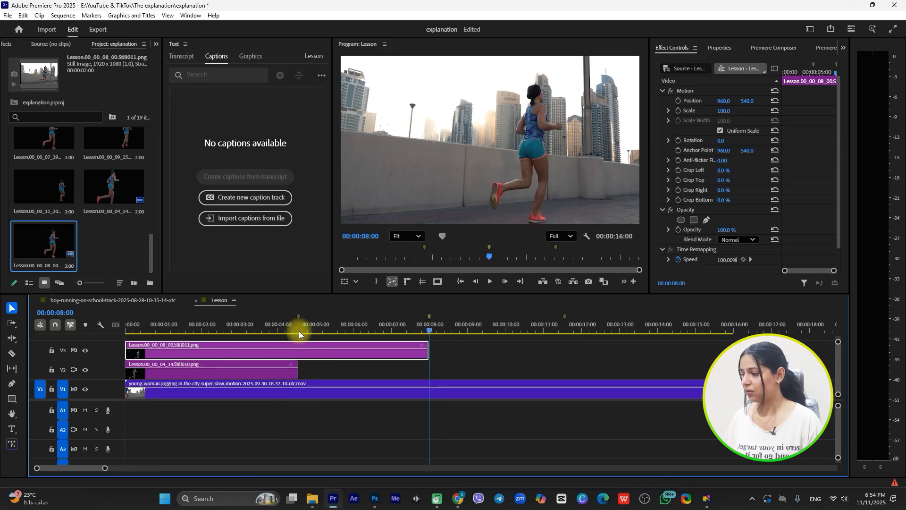
scroll(403, 356, "down", 2)
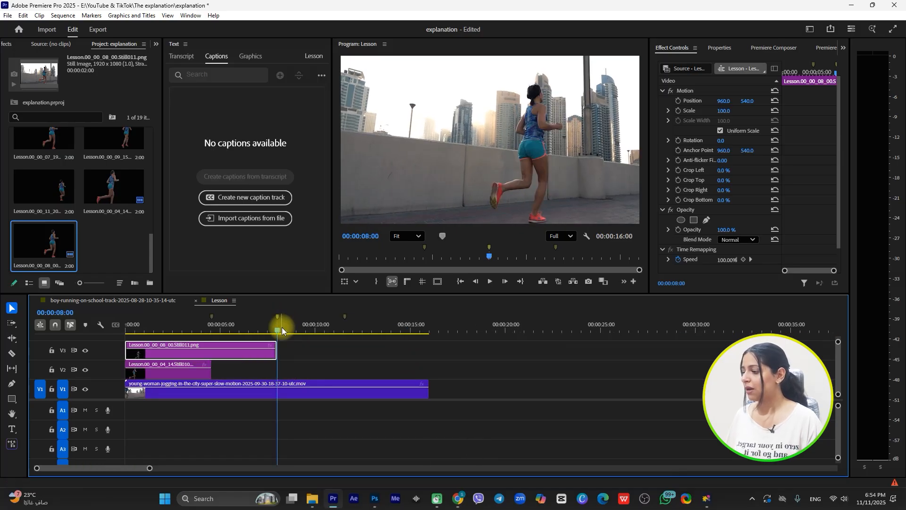
left_click(344, 332)
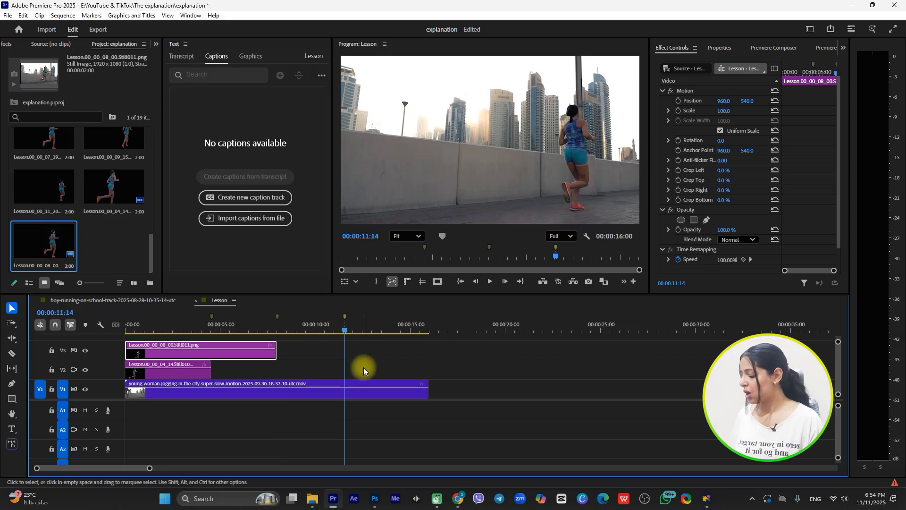
key("ctrl+shift+e")
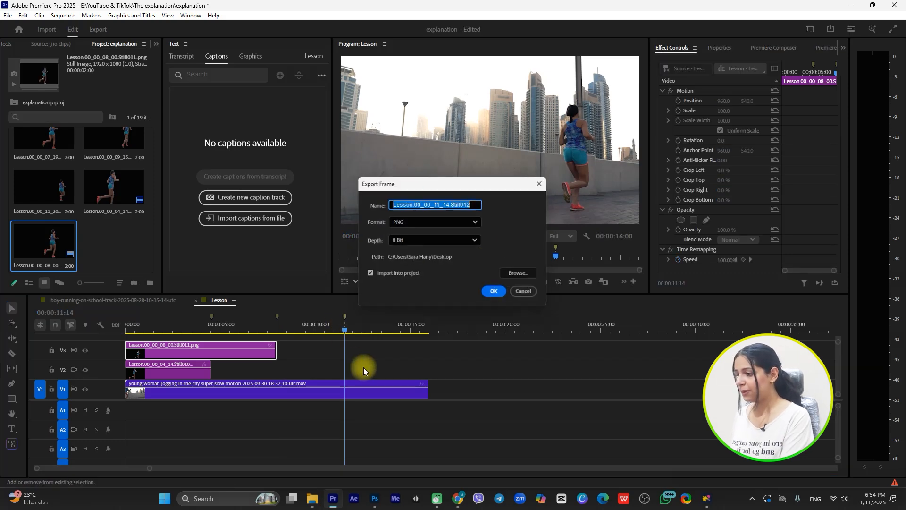
left_click(490, 294)
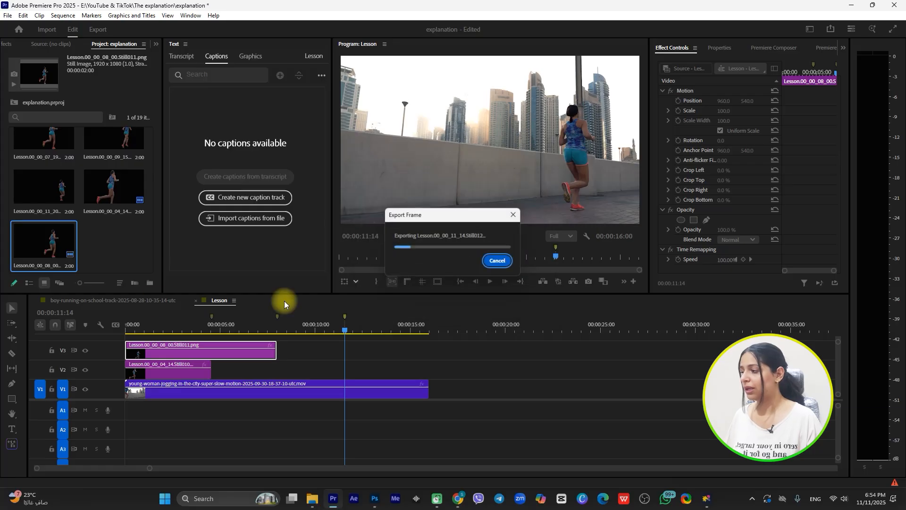
scroll(196, 349, "up", 1)
left_click_drag(136, 274, 345, 337)
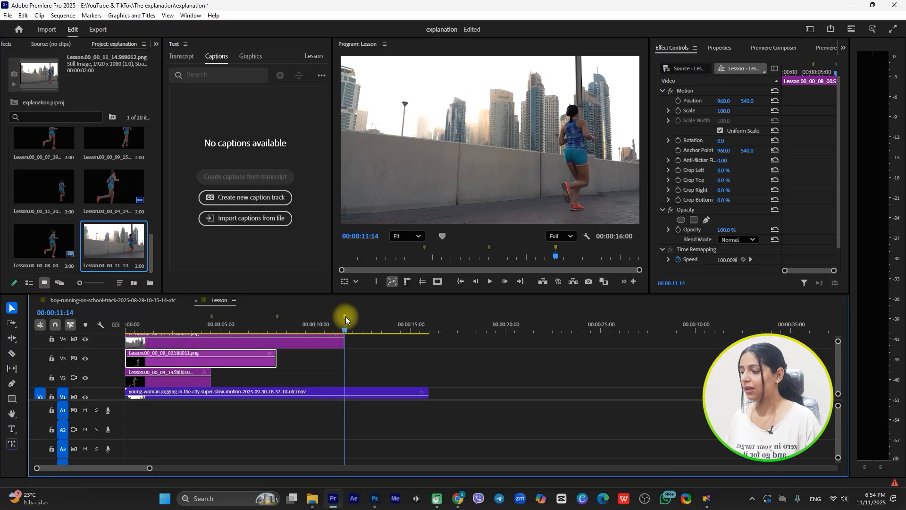
- Open the V4 still in Adobe Photoshop, remove the background around the runner and save the image
left_click(328, 340)
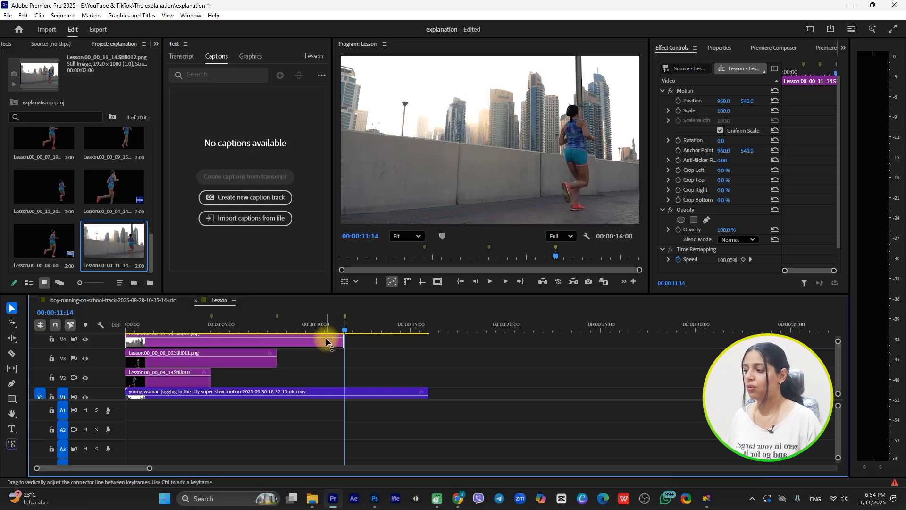
scroll(326, 341, "up", 1)
right_click(324, 350)
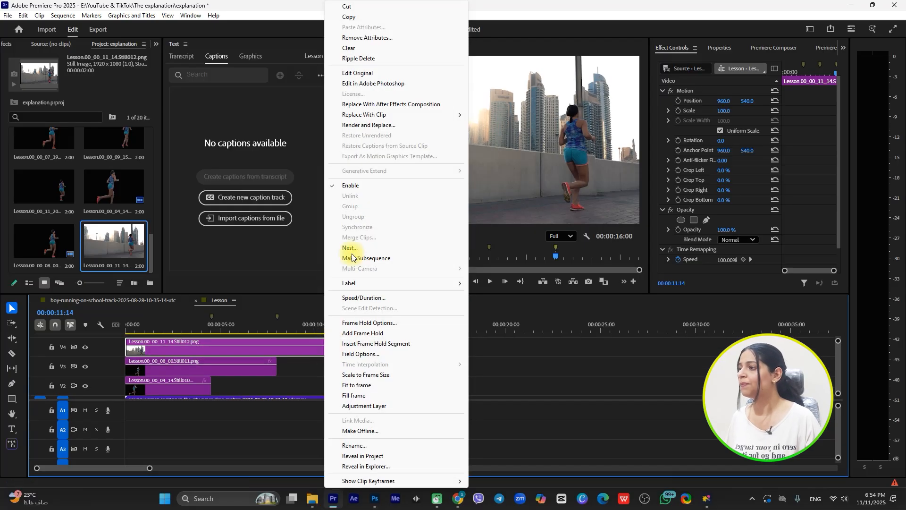
left_click(372, 84)
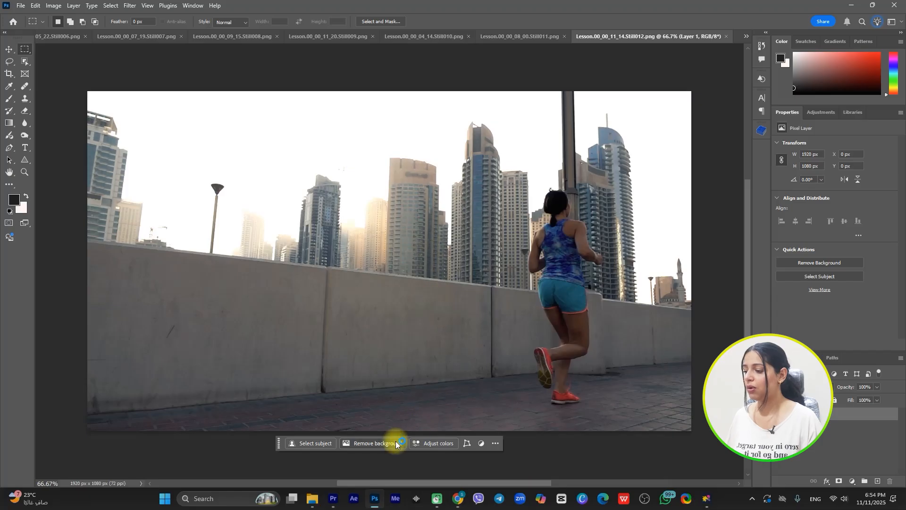
left_click(394, 443)
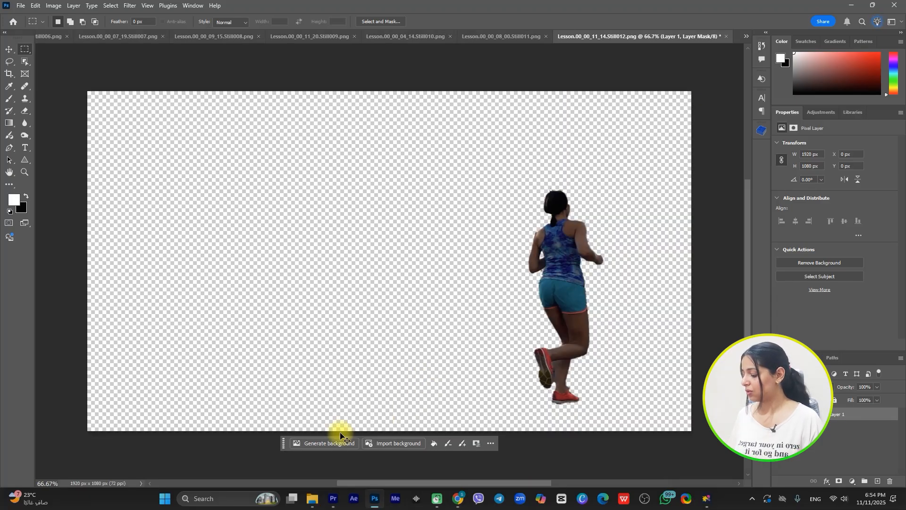
- Switch to Premiere Pro and play the sequence from start to end to preview all three frozen runner cutouts
left_click(333, 499)
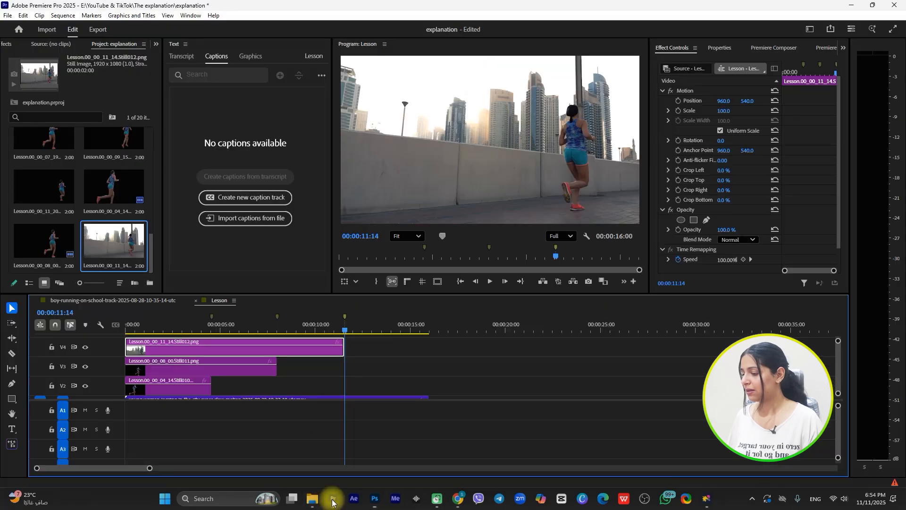
left_click_drag(344, 324, 105, 358)
key("space")
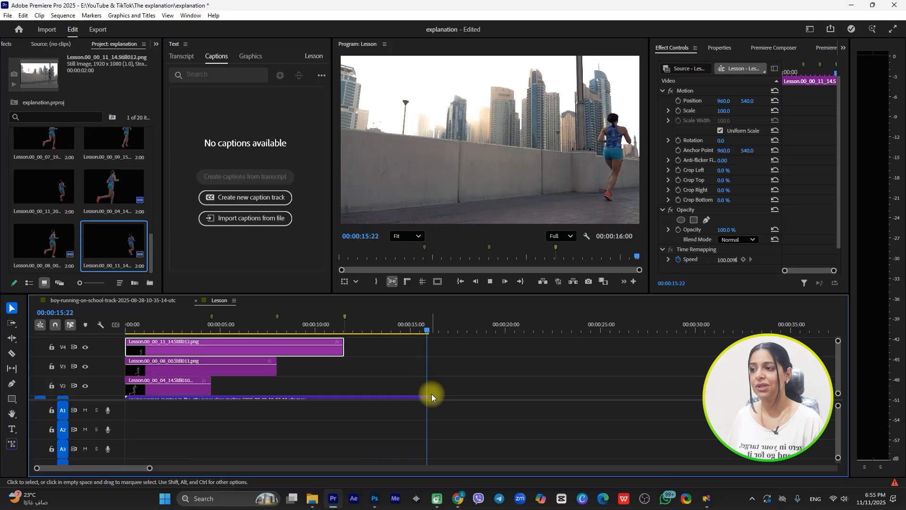
scroll(369, 357, "down", 1)
scroll(369, 357, "down", 1)
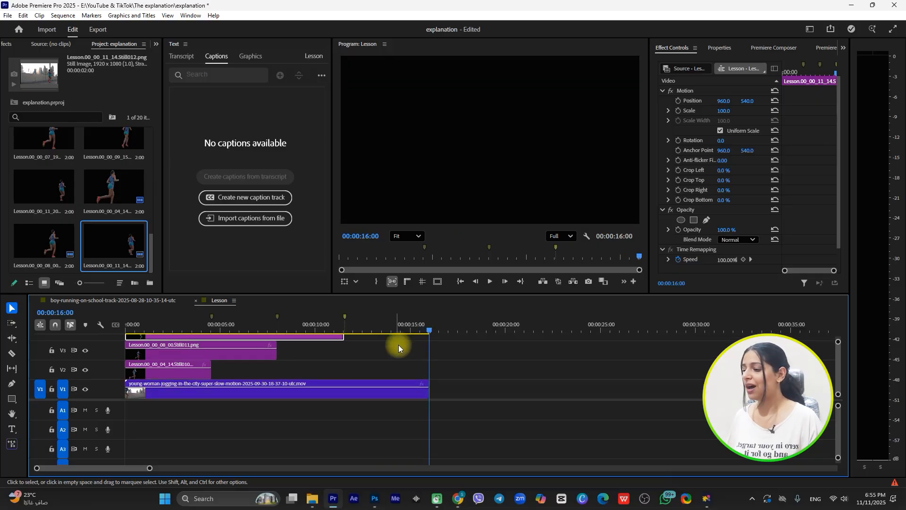
- Place the child-running-in-the-autumn-park clip on V1 of the Lesson sequence, just after the jogging clip
scroll(46, 155, "up", 2)
scroll(45, 155, "up", 4)
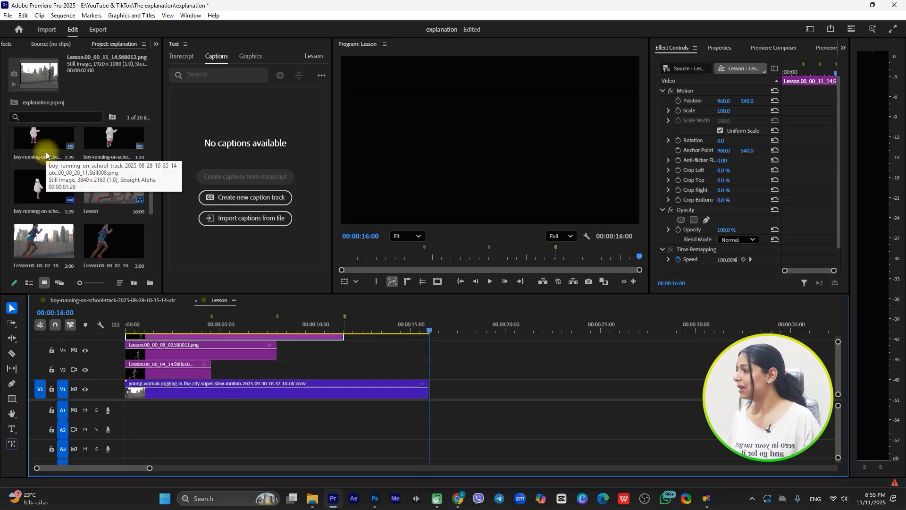
scroll(68, 187, "down", 1)
left_click_drag(49, 186, 441, 388)
key("minus")
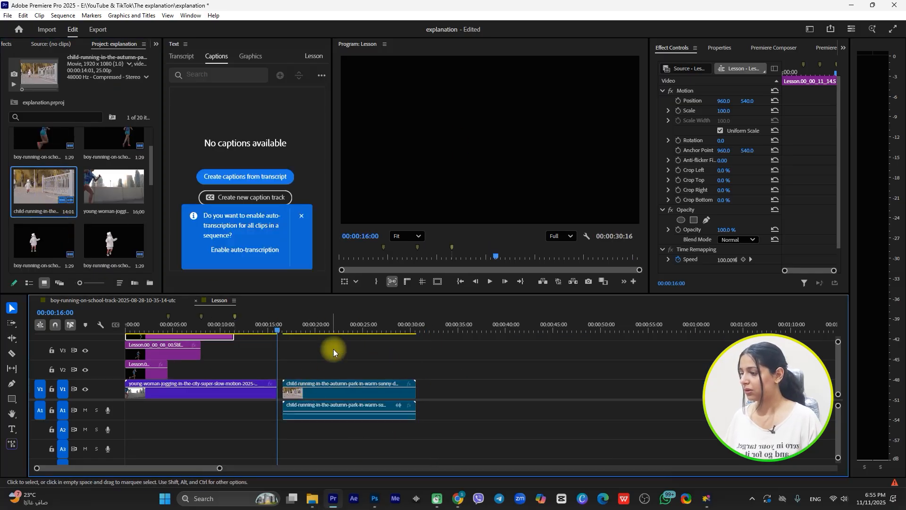
- Create a new HD 1080p 25 fps sequence and place the child-running clip at its start on V1
key("ctrl+n")
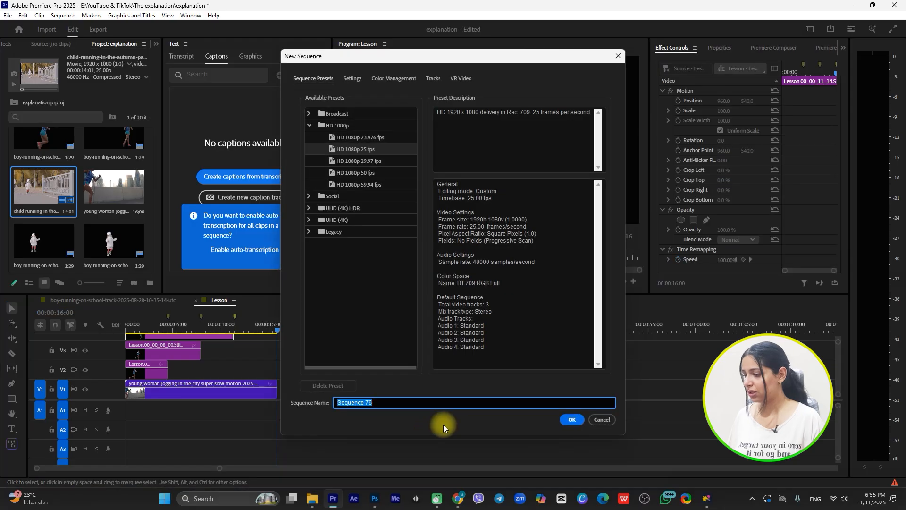
left_click(570, 420)
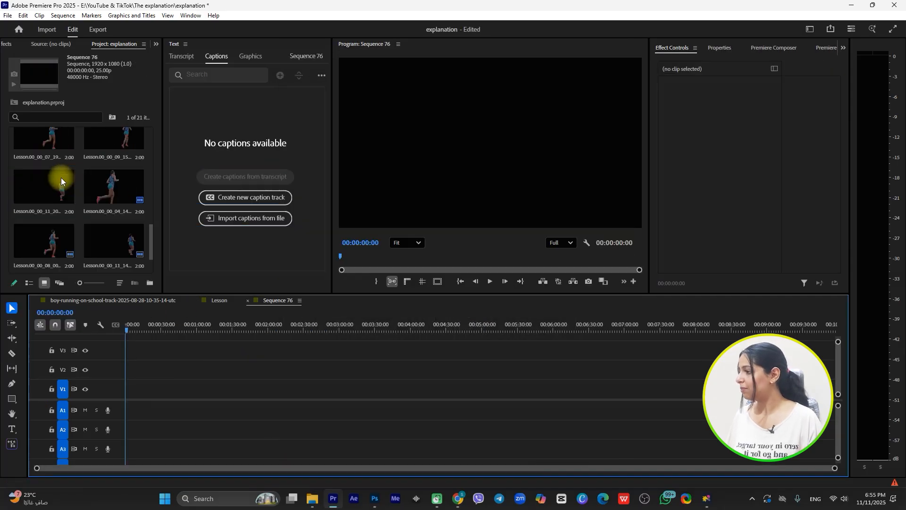
left_click(227, 302)
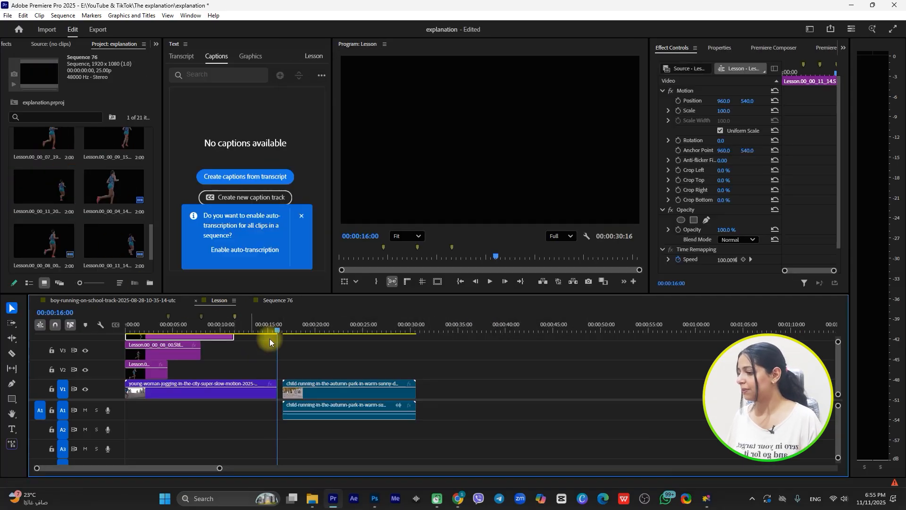
left_click(366, 391)
left_click_drag(365, 393, 131, 395)
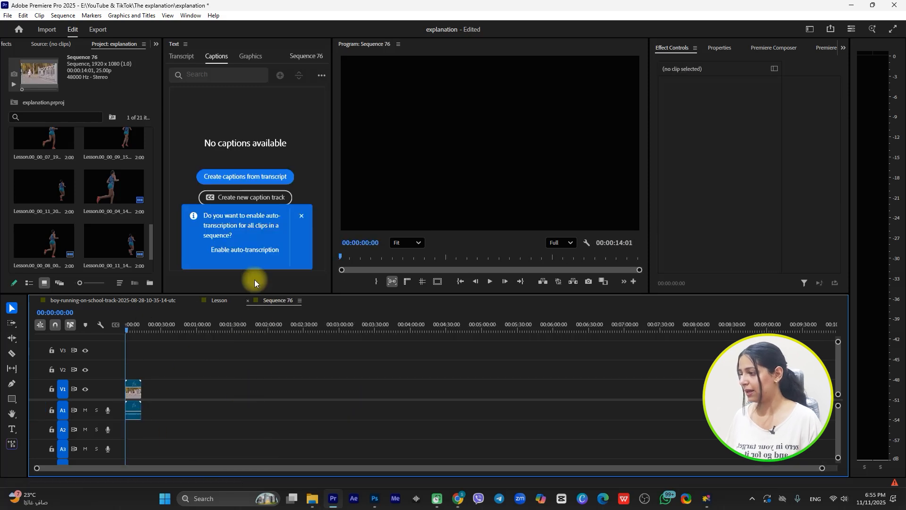
- Check the child-running clip's picture around 00:00:02:05 in the new sequence and close that sequence
key("equal")
key("equal")
key("equal")
key("equal")
key("equal")
key("equal")
left_click(210, 334)
left_click(239, 386)
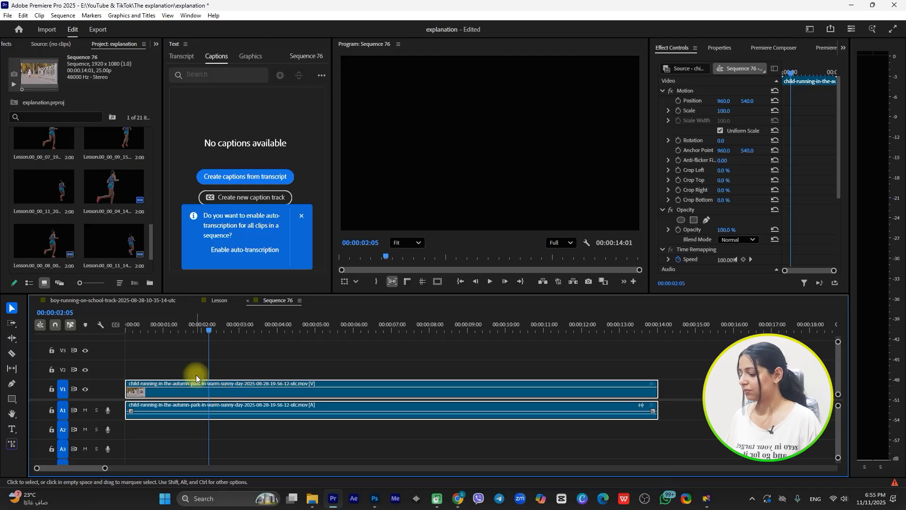
key("minus")
key("minus")
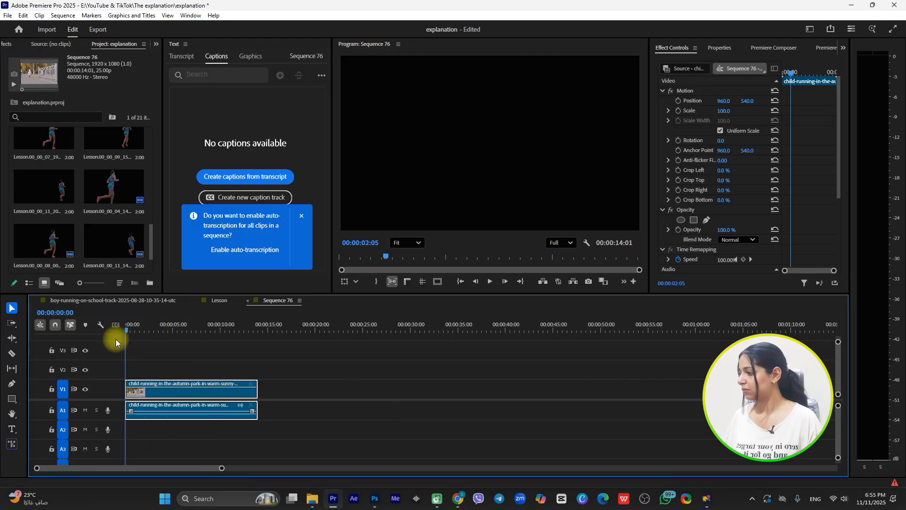
left_click(248, 300)
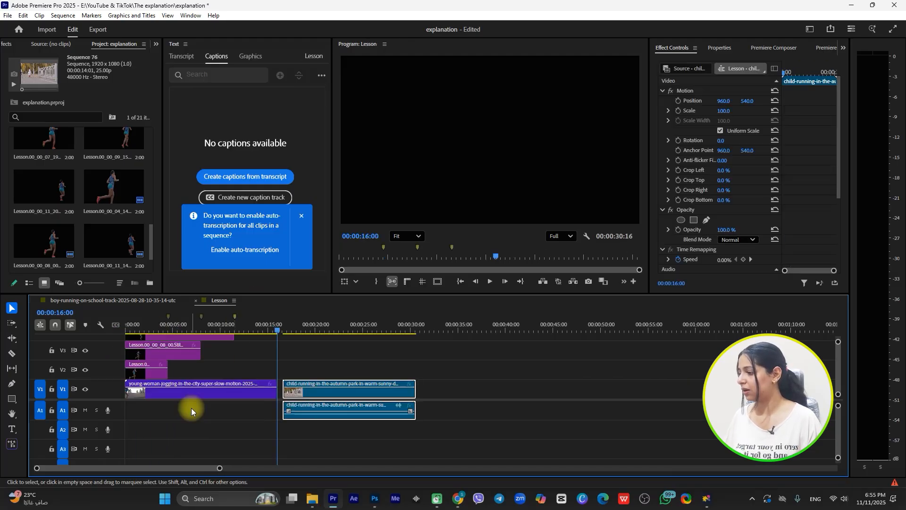
- Delete the child-running clip from the Lesson sequence
left_click(326, 367)
left_click(325, 330)
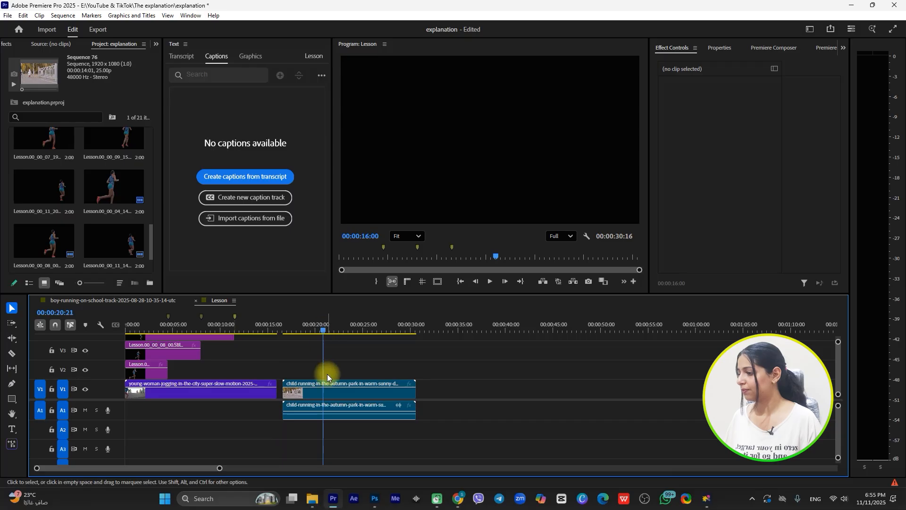
left_click(324, 393)
key("Delete")
- Preview the child-running clip in the Source Monitor up to 00:00:06:14 and place it on the Lesson sequence's V1 at about 00:00:20:00
scroll(75, 222, "up", 5)
scroll(75, 213, "down", 1)
scroll(78, 202, "down", 1)
scroll(77, 203, "up", 4)
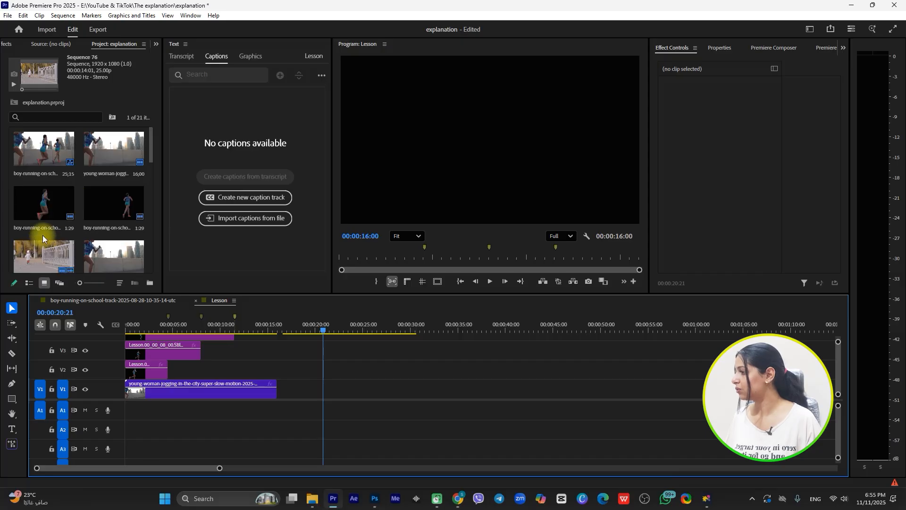
double_click(34, 262)
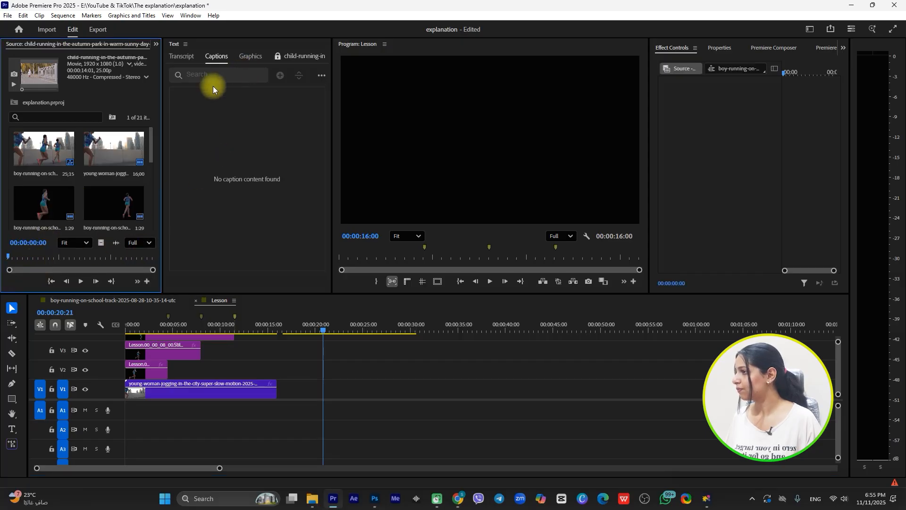
left_click(59, 203)
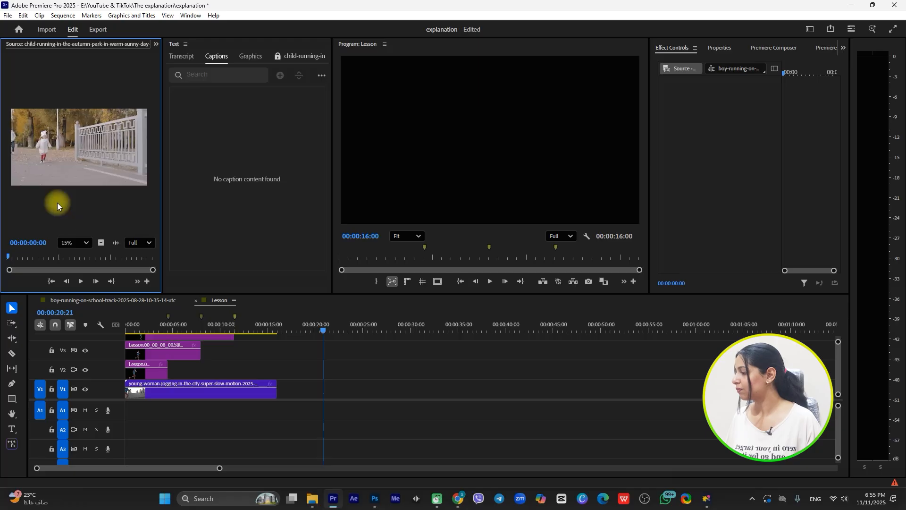
left_click(28, 258)
left_click_drag(36, 259, 73, 257)
left_click_drag(90, 126, 317, 393)
left_click(333, 396)
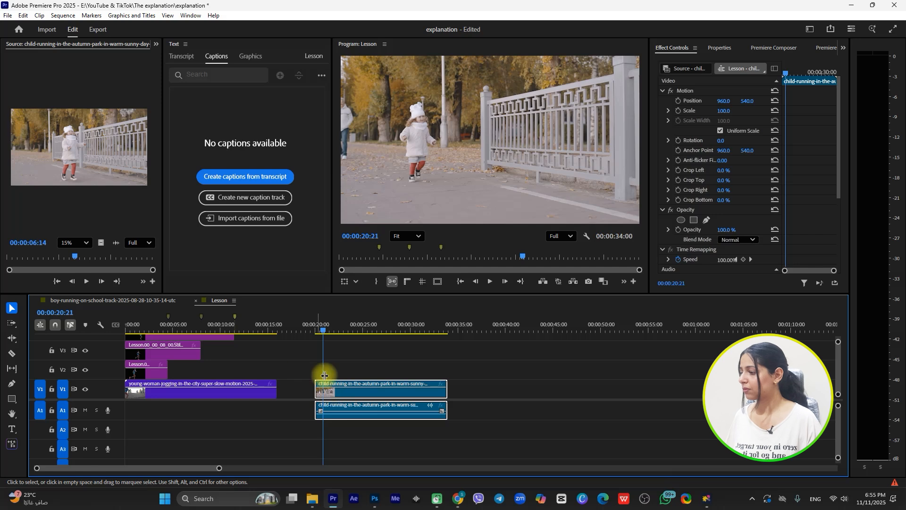
- Create another HD 1080p 25 fps sequence and place the child-running source clip at its start on V1 and A1
key("ctrl+n")
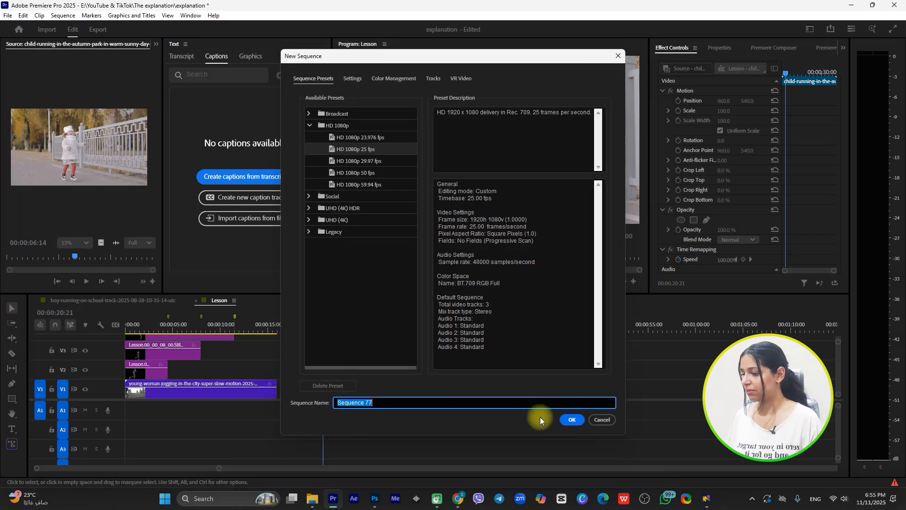
left_click(572, 419)
left_click_drag(93, 151, 128, 403)
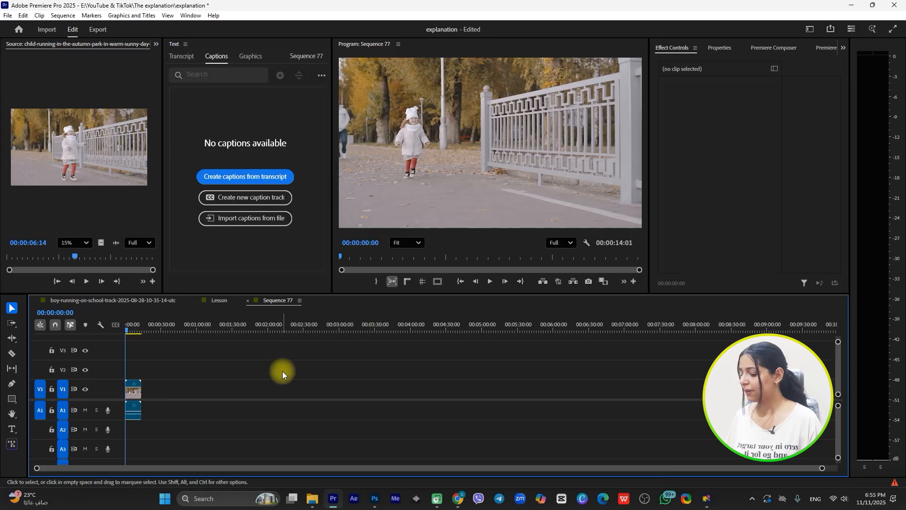
- Play and scrub the child-running clip, adding sequence markers at 00:00:02:08, near 00:00:04:00 and at 00:00:05:15
key("equal")
key("equal")
key("equal")
key("equal")
left_click_drag(160, 327, 120, 343)
key("space")
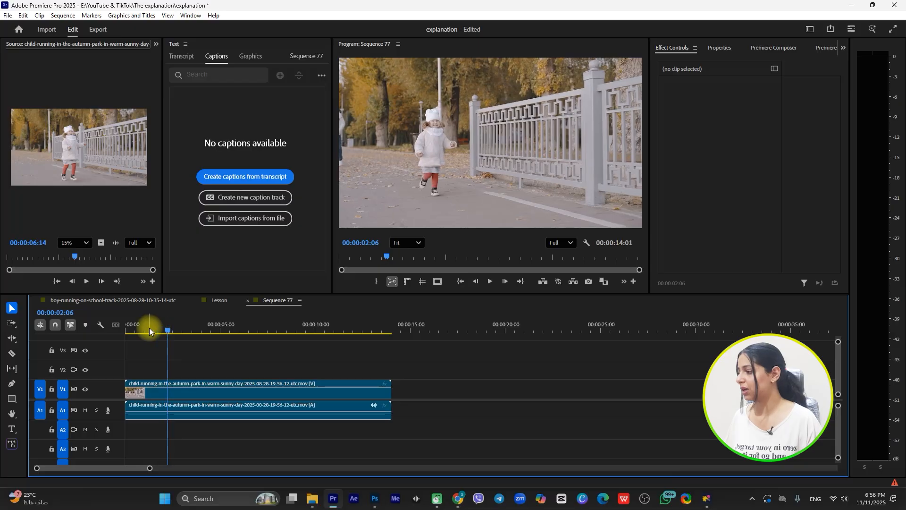
mouse_move(155, 330)
left_mouse_down()
mouse_move(129, 344)
mouse_move(148, 328)
mouse_move(233, 331)
left_mouse_up()
key("m")
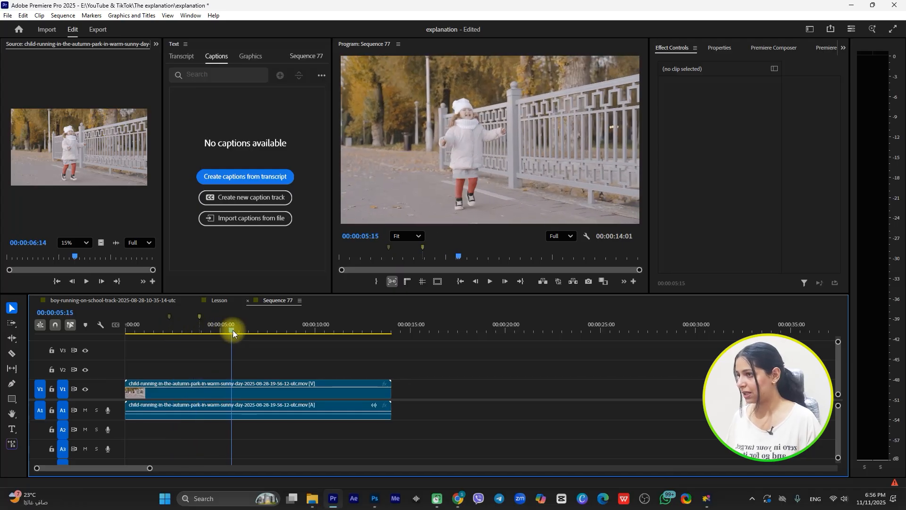
key("m")
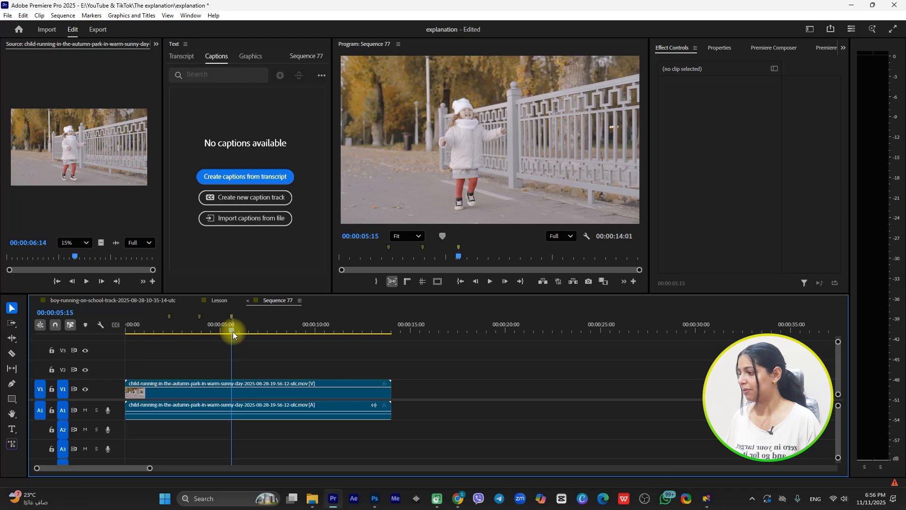
- Move the third marker to 00:00:06:06 and return the playhead to the first marker at 00:00:02:08
left_click_drag(232, 332, 248, 336)
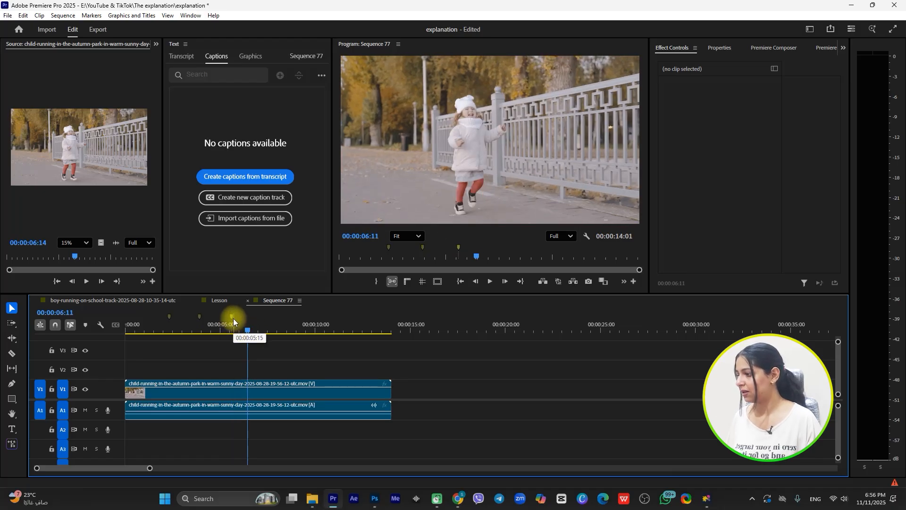
left_click(233, 320)
mouse_move(234, 329)
left_mouse_down()
mouse_move(245, 330)
mouse_move(242, 317)
left_mouse_up()
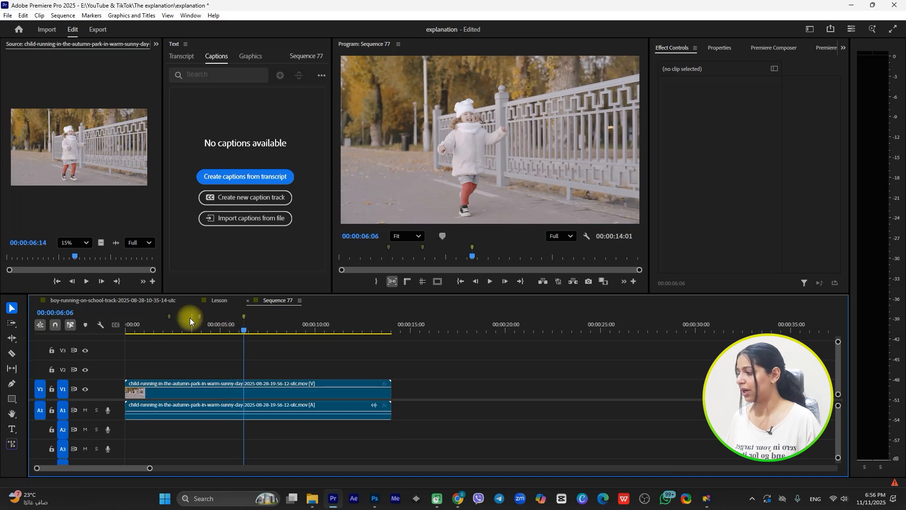
left_click(170, 321)
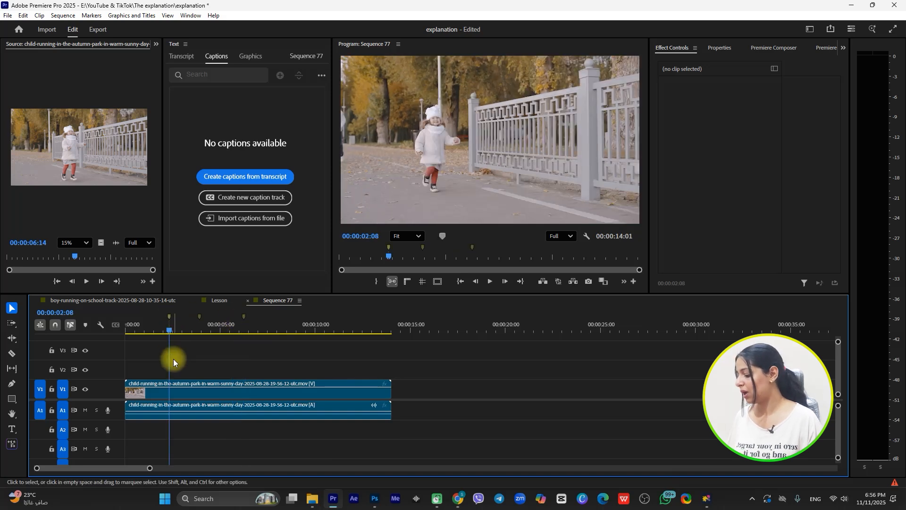
- Export the frame at 00:00:02:08 as an imported PNG still and place it on V2 from the sequence start to the first marker
key("ctrl+shift+e")
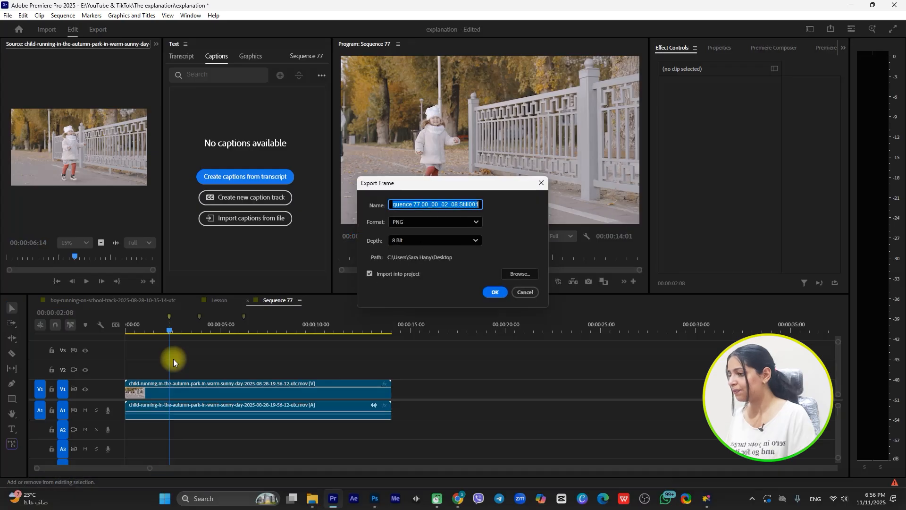
left_click(495, 292)
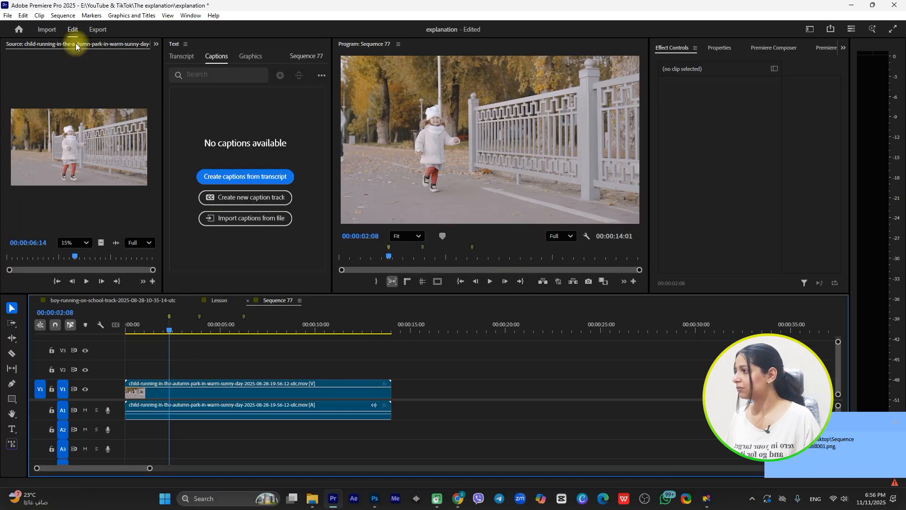
left_click(156, 45)
left_click(178, 77)
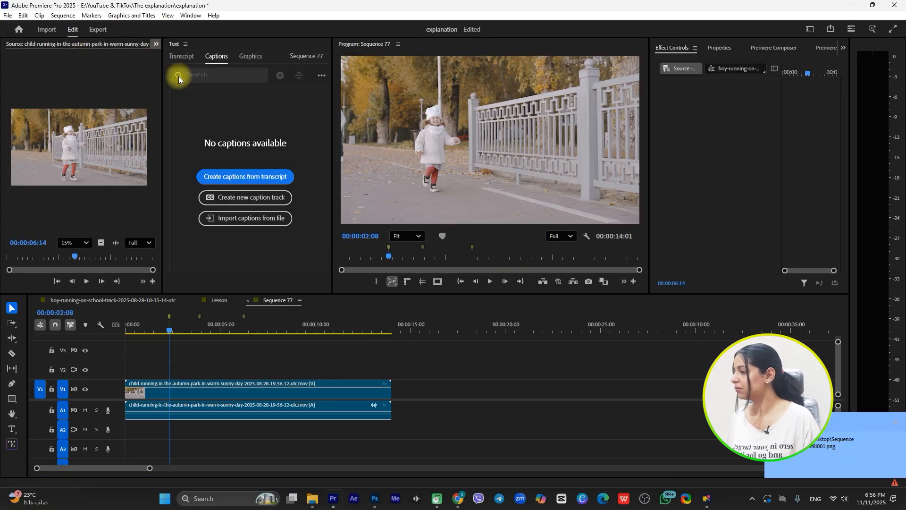
left_click_drag(80, 251, 165, 368)
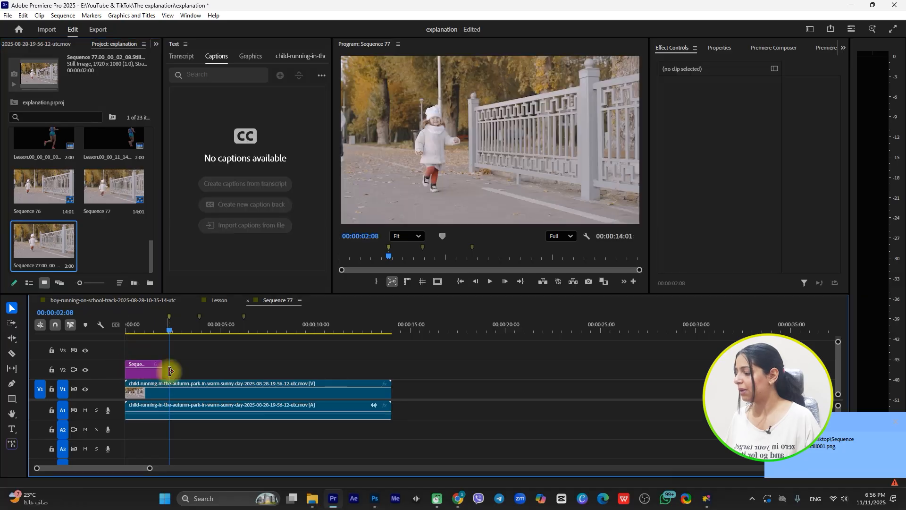
- Open the V2 still in Photoshop, remove its background, save it and return to Premiere Pro
right_click(159, 371)
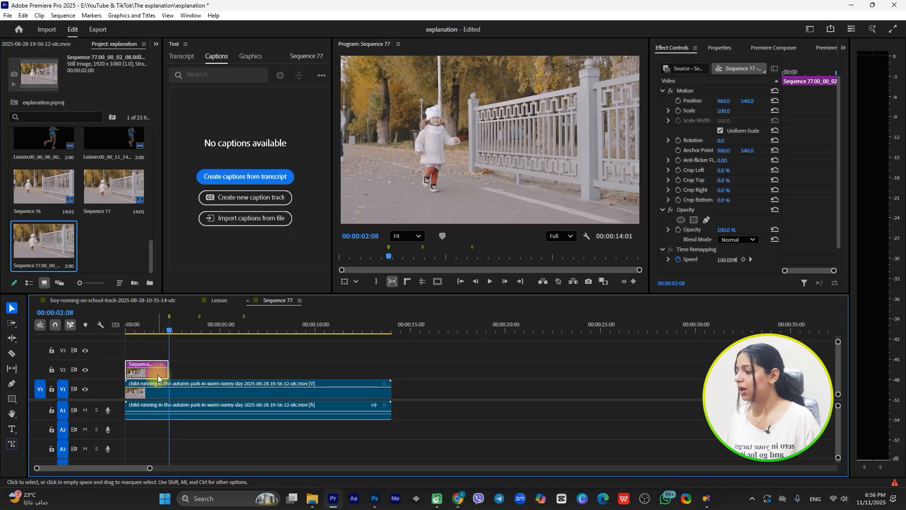
left_click(201, 83)
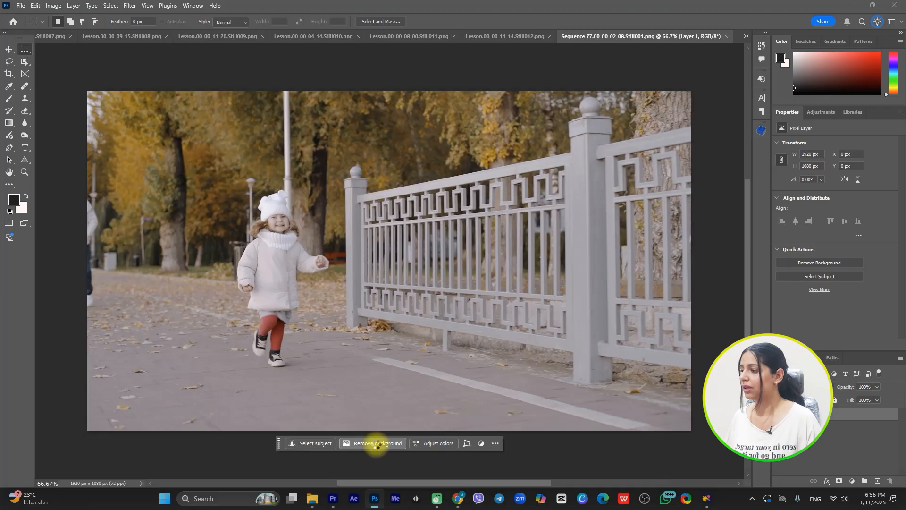
left_click(375, 444)
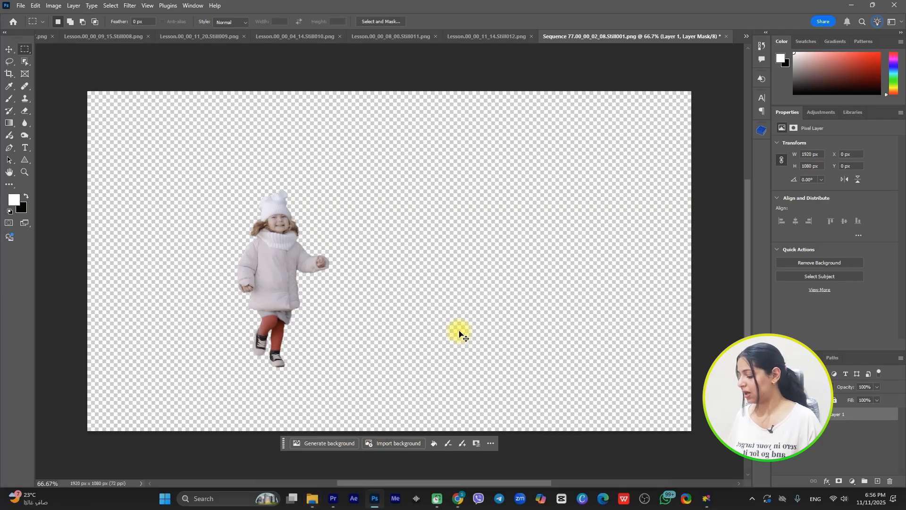
key("ctrl+s")
left_click(341, 504)
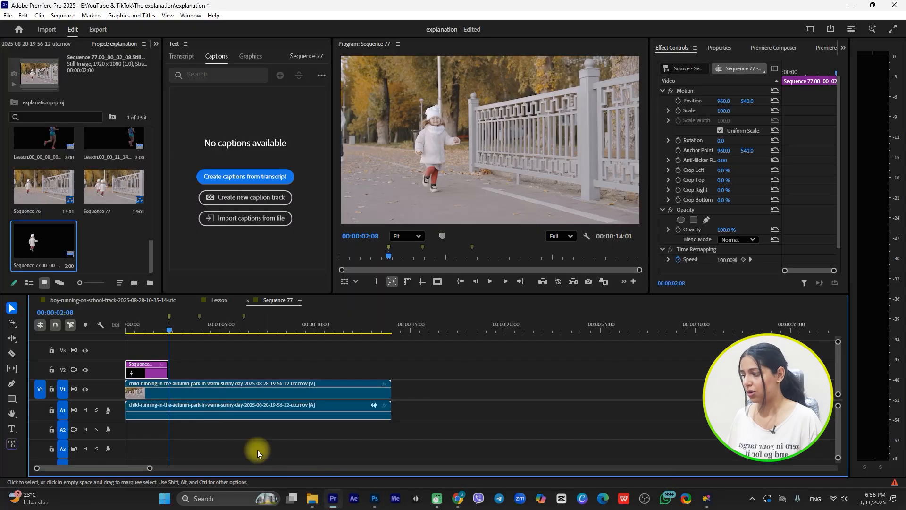
- Play the sequence from the start past the first marker to check the first frozen clone
left_click_drag(170, 333, 101, 344)
key("space")
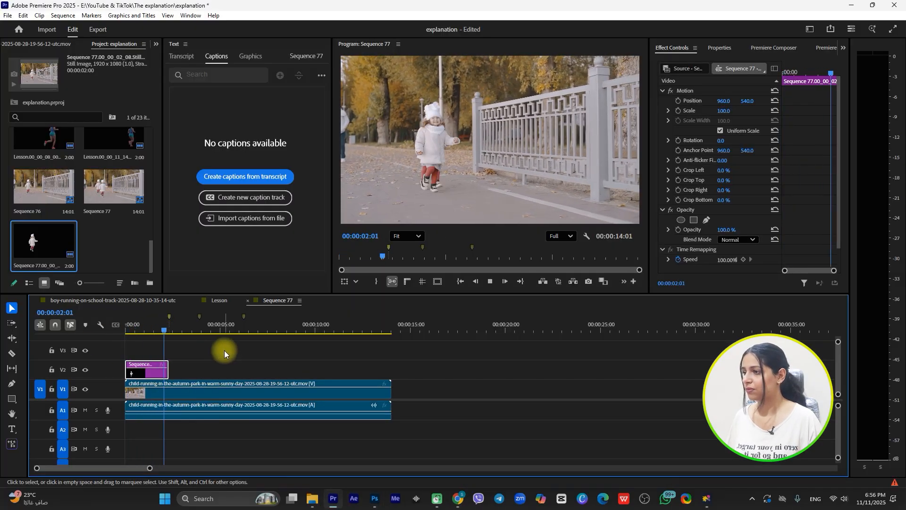
key("space")
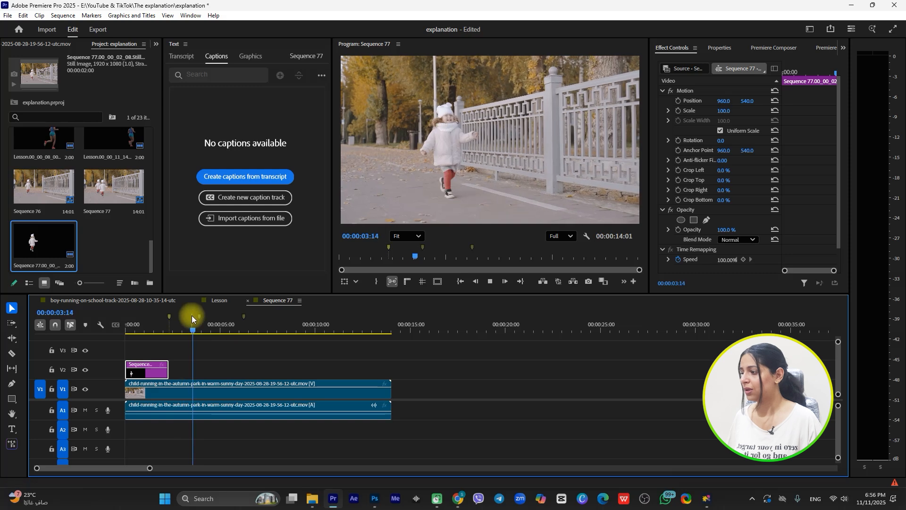
- Export the frame at the second marker, 00:00:03:23, as an imported PNG and place it on V3 from the start to that marker
left_click(200, 321)
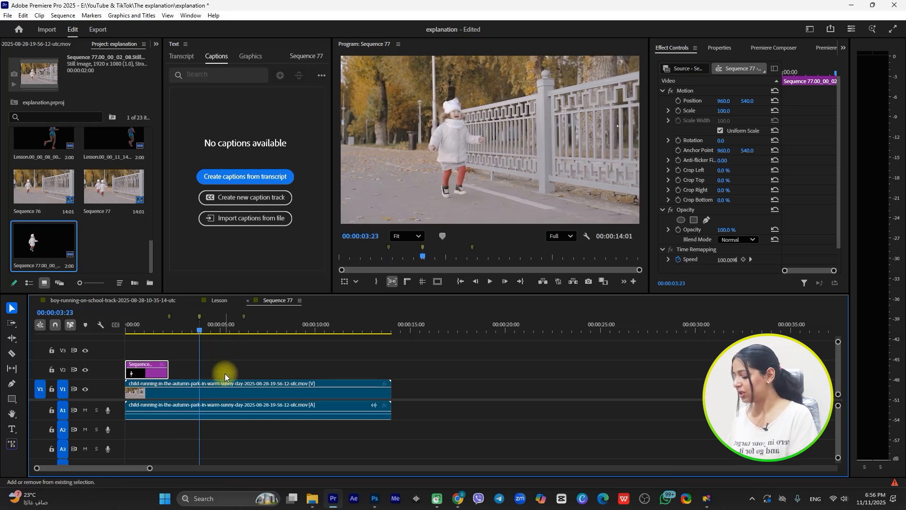
key("ctrl+shift+e")
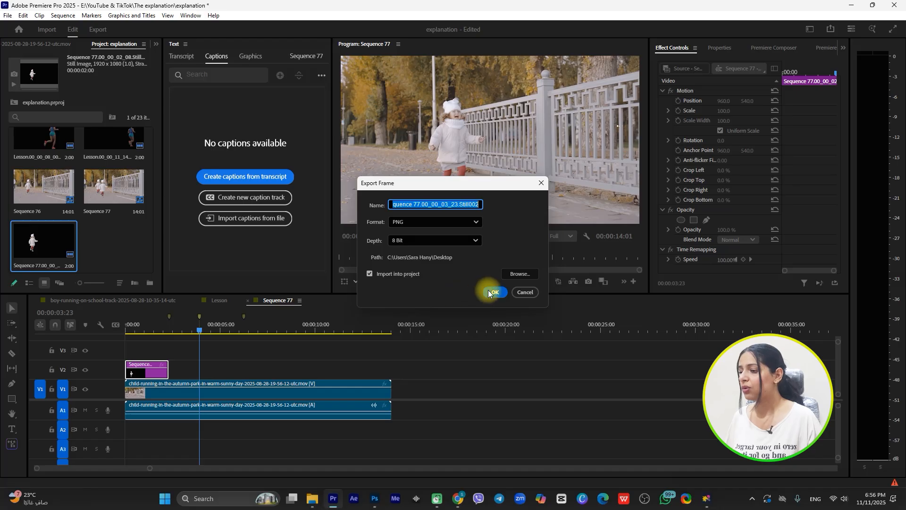
left_click(488, 293)
left_click(134, 249)
left_click_drag(150, 313, 198, 350)
- Edit the V3 still in Photoshop, removing the background and saving it, and switch back to Premiere Pro
right_click(188, 354)
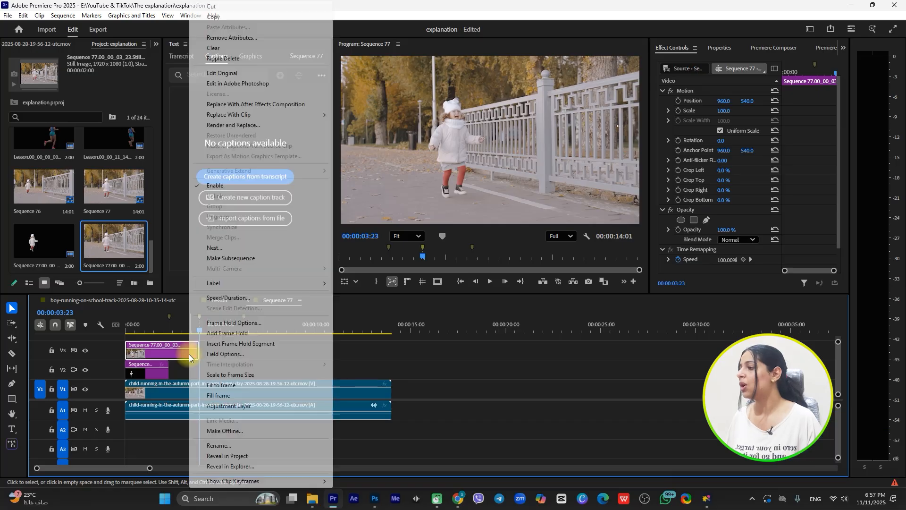
left_click(237, 83)
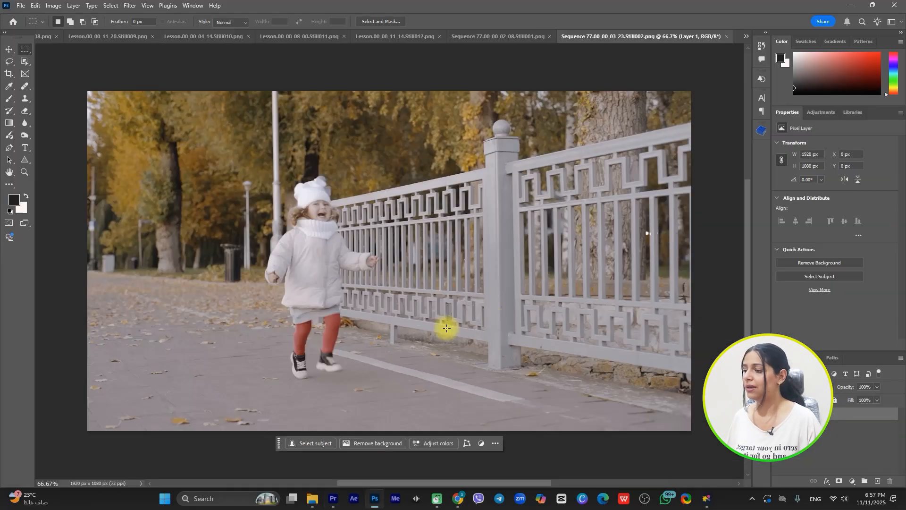
left_click(375, 444)
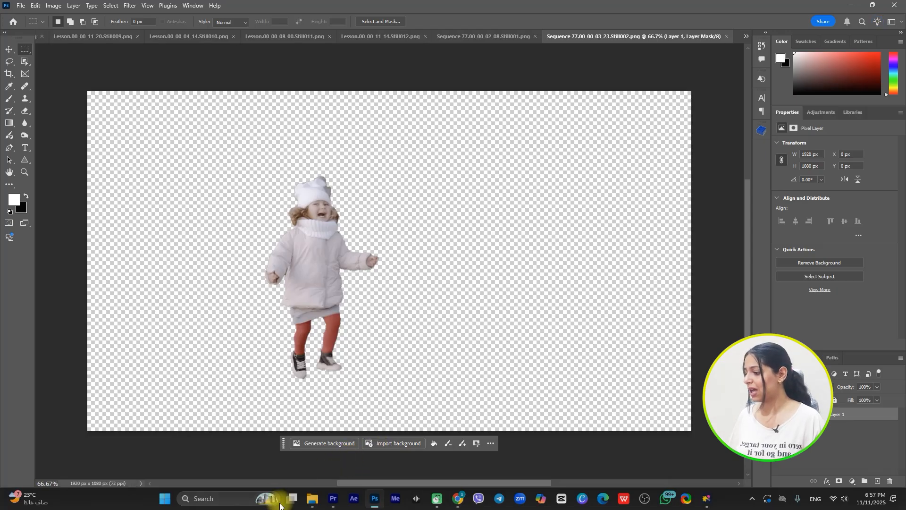
left_click(330, 498)
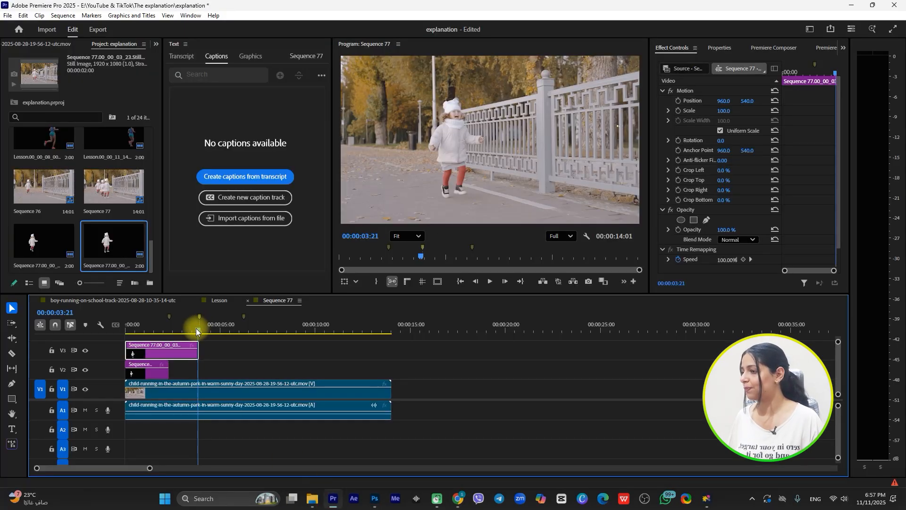
- Play the sequence from the start past the second marker to check both frozen clones
left_click_drag(198, 324, 81, 347)
key("space")
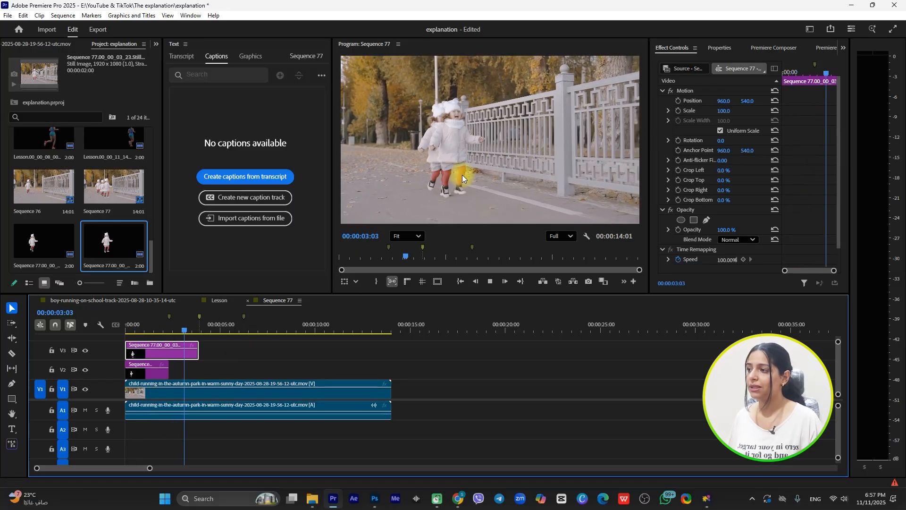
key("space")
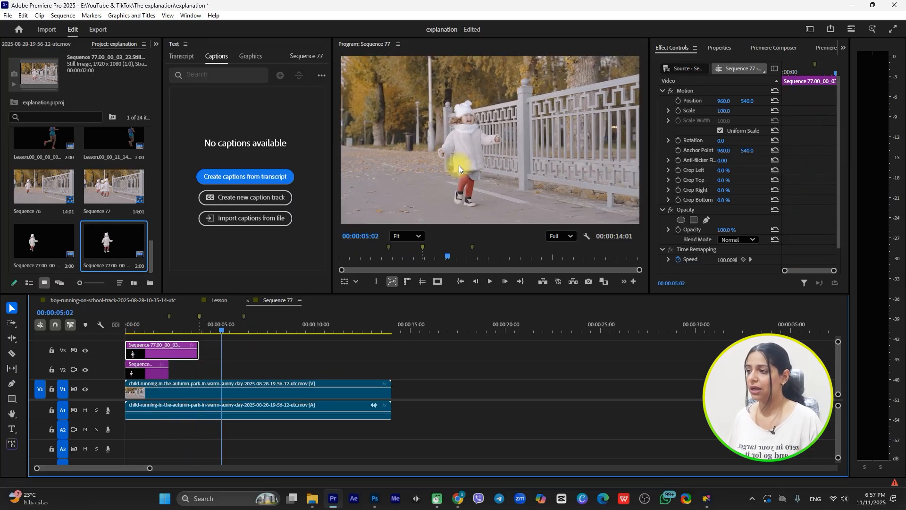
- Export the frame at the third marker, 00:00:06:06, as an imported still and place it above V3 from the start to that marker
left_click(242, 314)
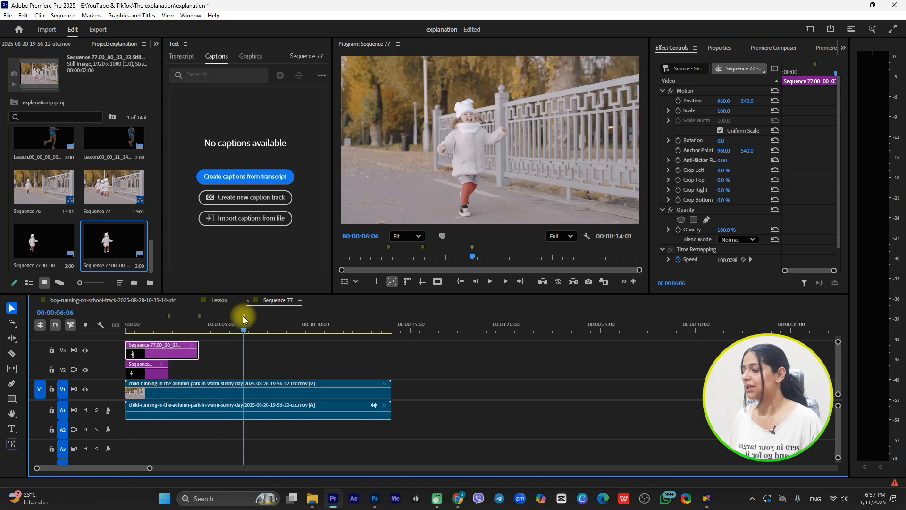
key("m")
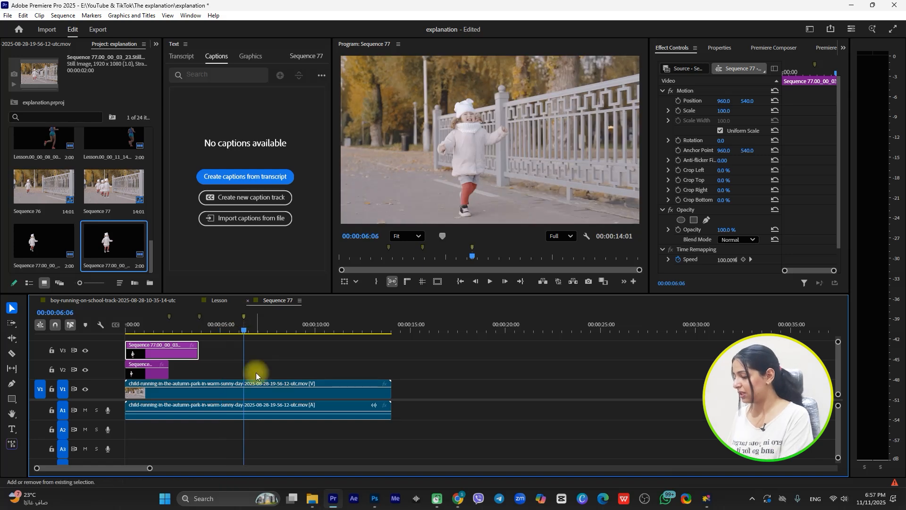
key("ctrl+shift+e")
left_click(495, 292)
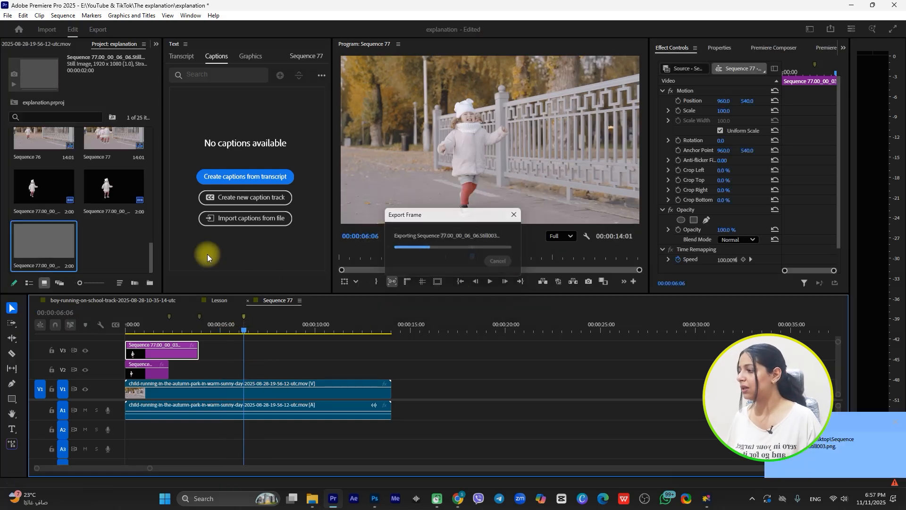
left_click_drag(140, 310, 243, 338)
- Remove the third still's background in Photoshop, save it, and play the sequence in Premiere Pro past the third marker
right_click(228, 339)
left_click(264, 83)
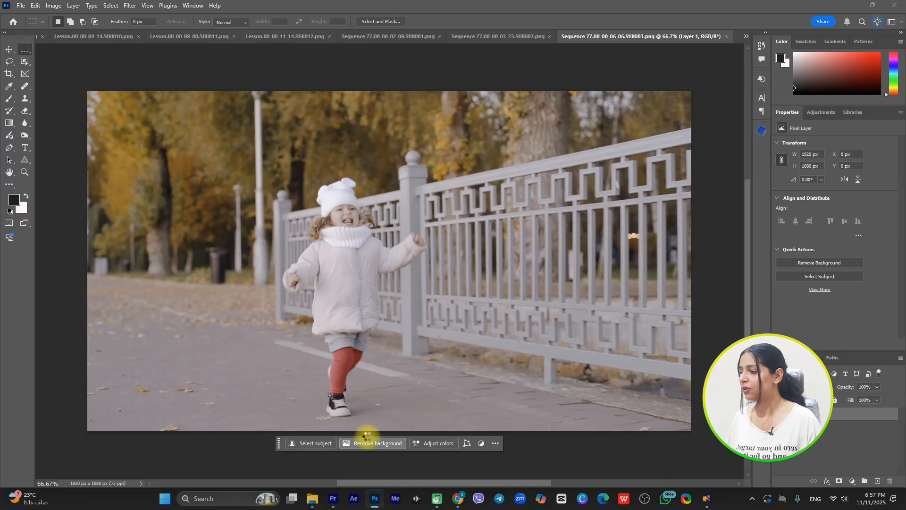
left_click(366, 445)
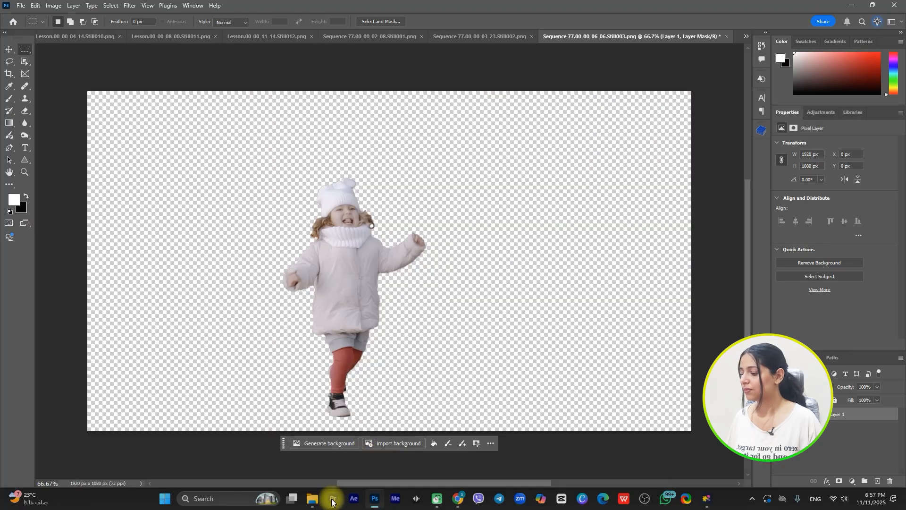
key("ctrl+s")
left_click(334, 498)
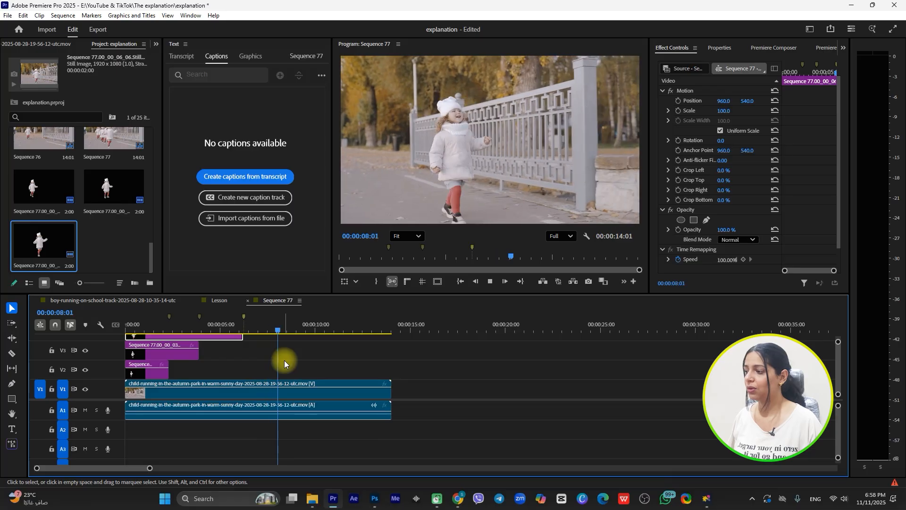
key("space")
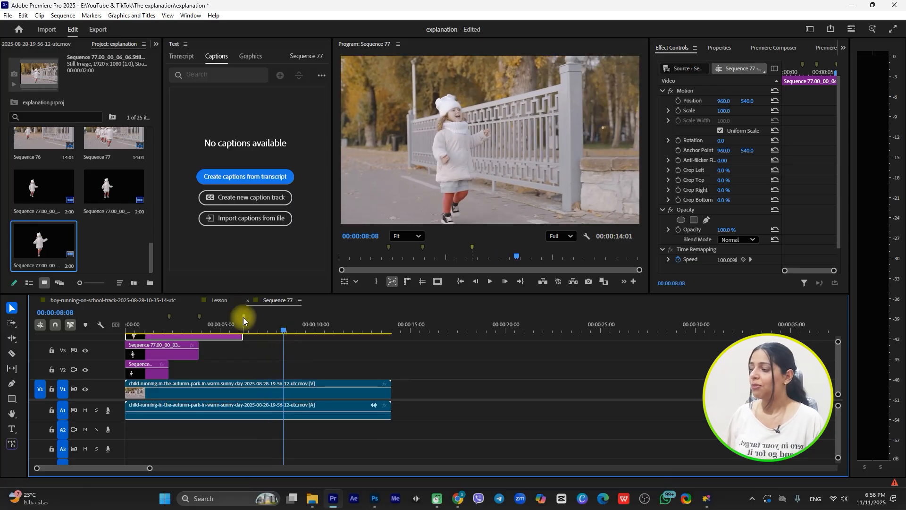